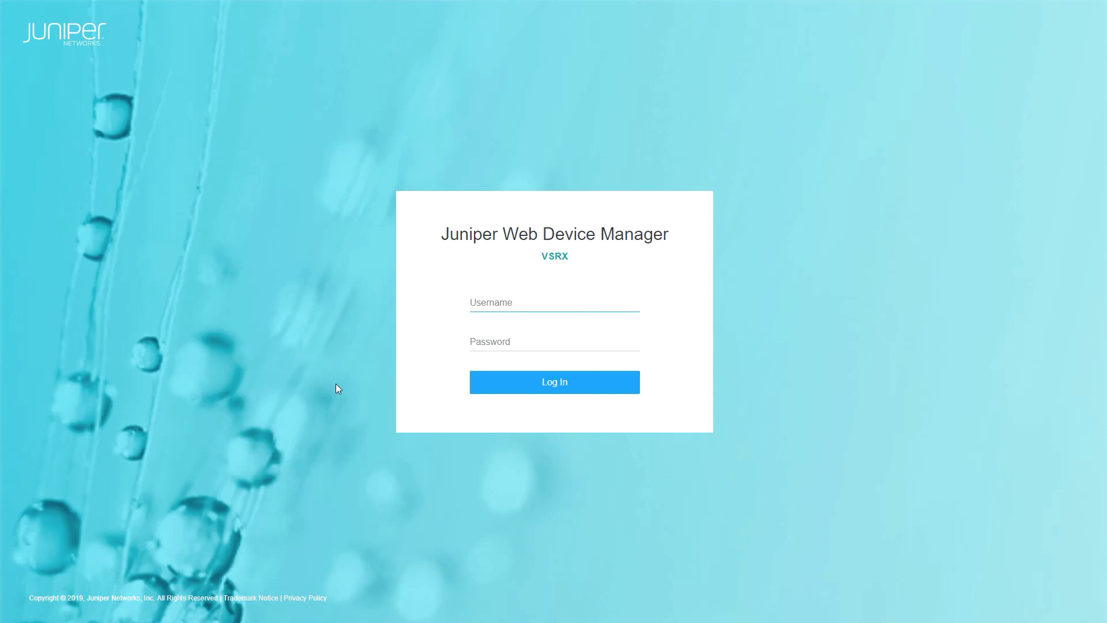
# Sign in to the vSRX J-Web device manager with the device username and password
pyautogui.write('lab')
pyautogui.press('Tab')
pyautogui.write('lab123')
pyautogui.press('Return')
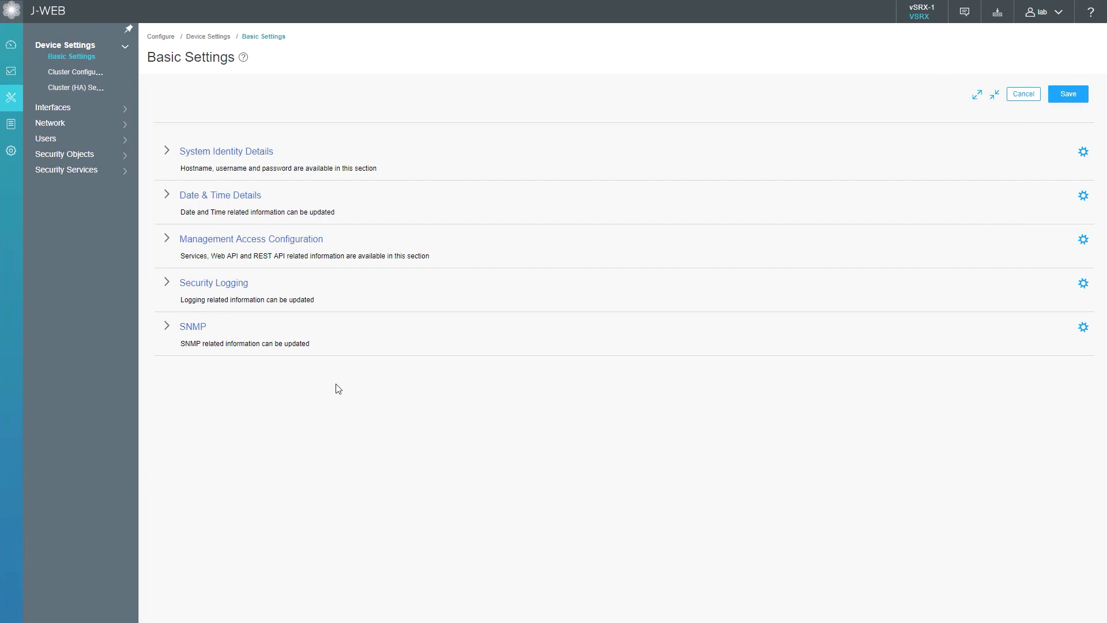
# Go to Administration > SKY ATP Enrollment in J-Web
pyautogui.click(22, 160)
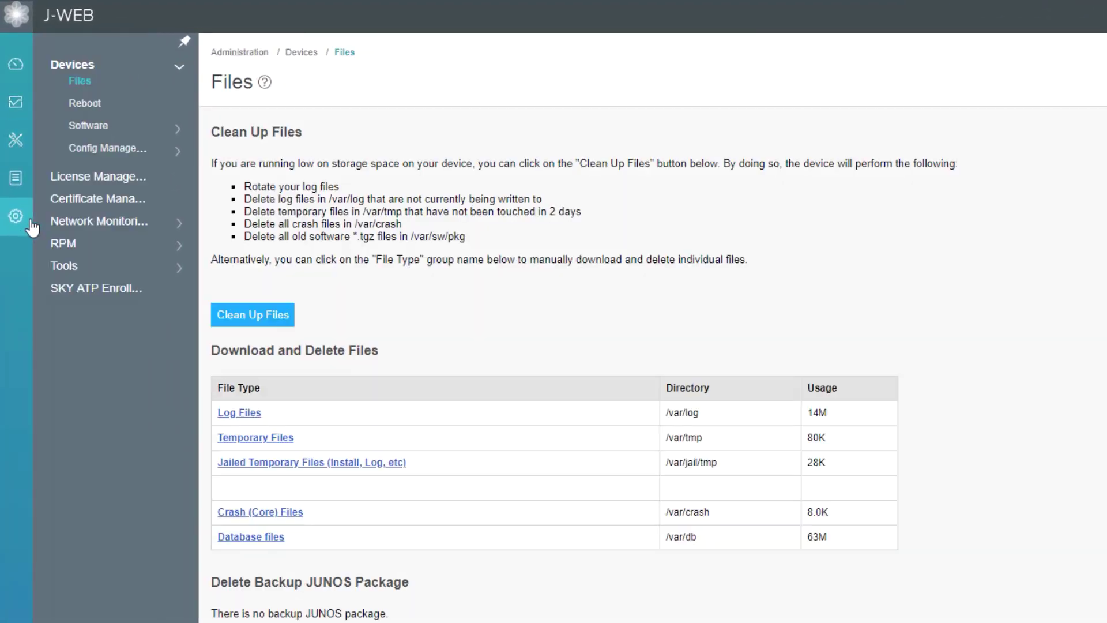
pyautogui.click(95, 291)
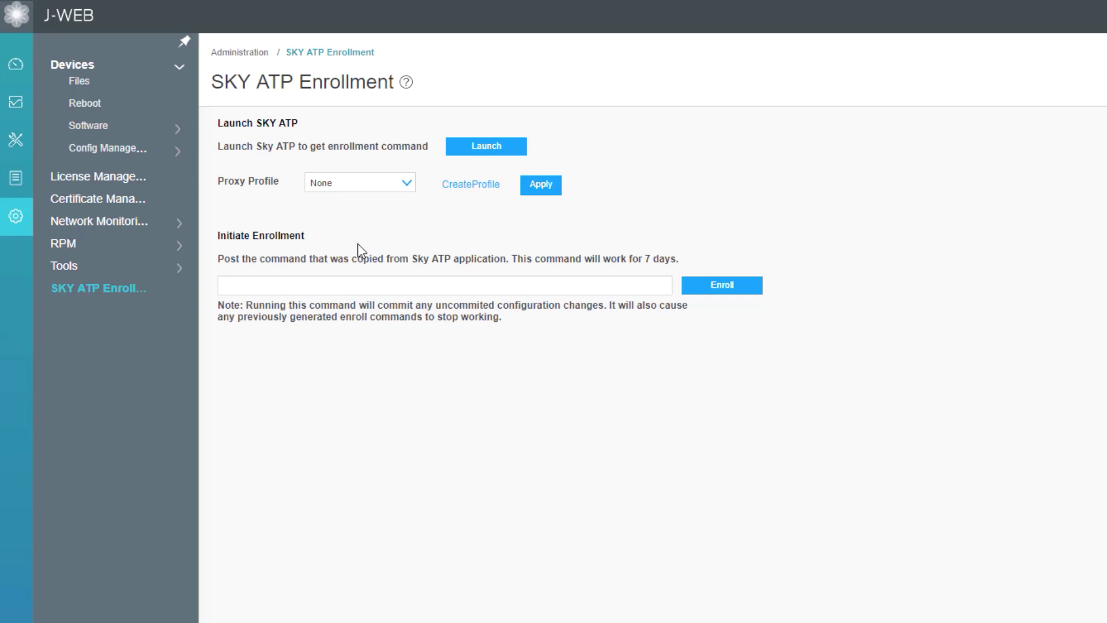
# Launch Sky ATP and continue with North America as the geographic location
pyautogui.click(478, 147)
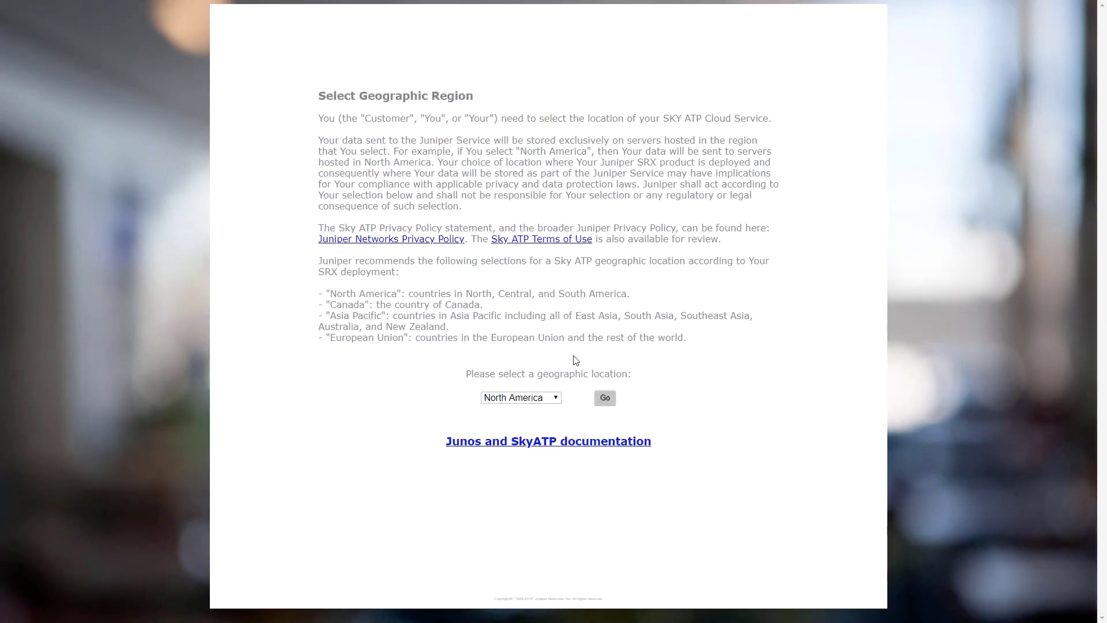
pyautogui.click(557, 398)
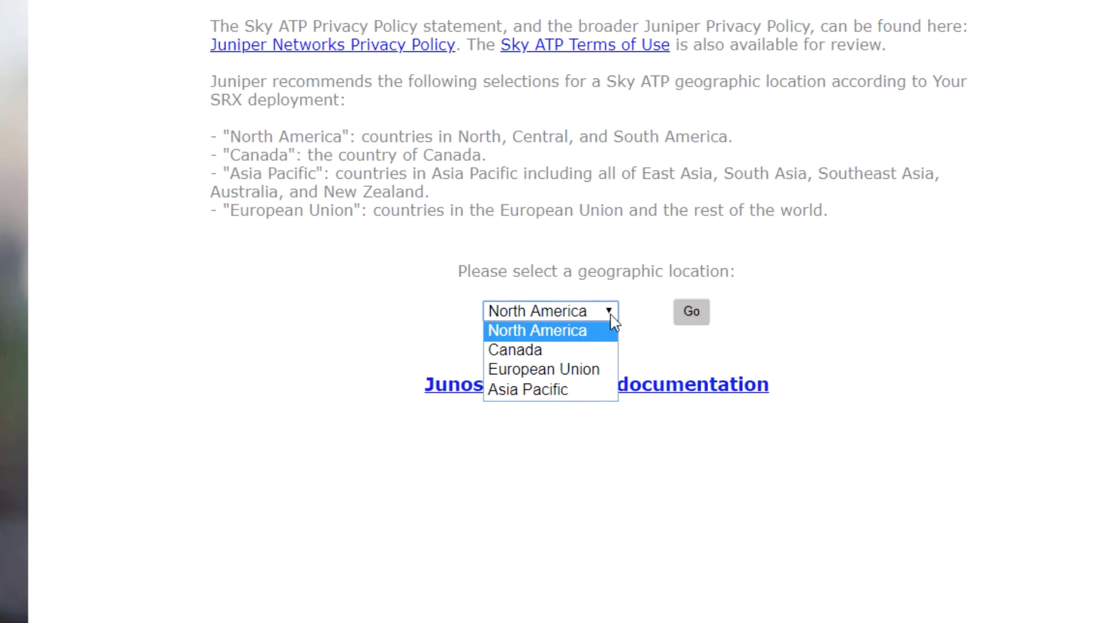
pyautogui.click(610, 314)
pyautogui.click(706, 327)
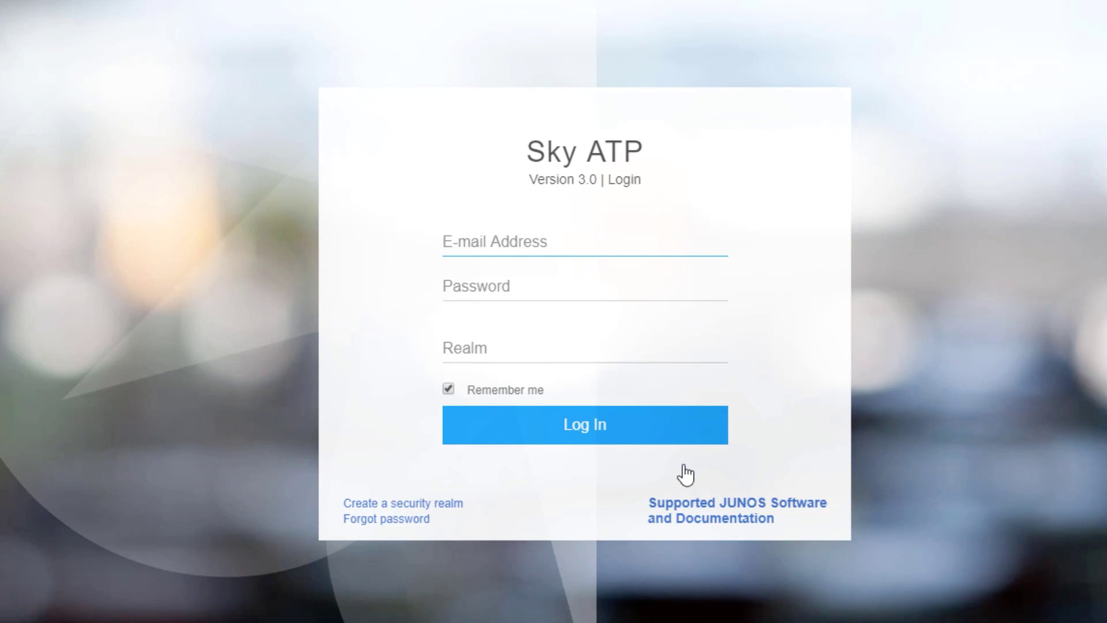
# Log in to the Sky ATP portal with the account e-mail, password and security realm
pyautogui.click(746, 344)
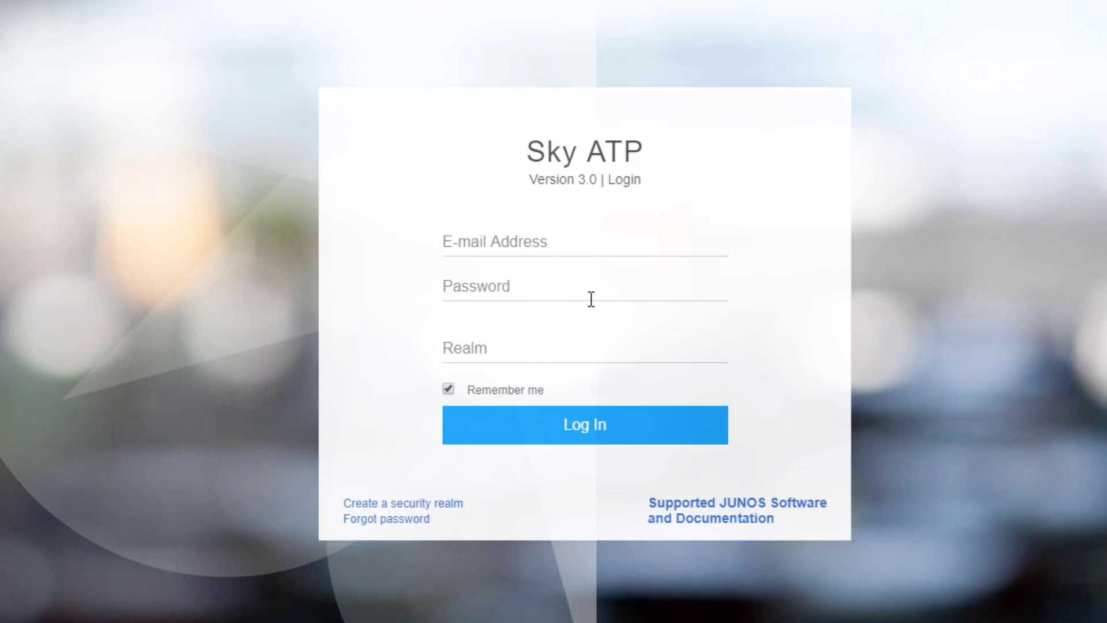
pyautogui.click(548, 242)
pyautogui.hotkey('ctrl', 'v')
pyautogui.click(534, 285)
pyautogui.write('p••••••••••')
pyautogui.press('Tab')
pyautogui.write('IJSEC-edu')
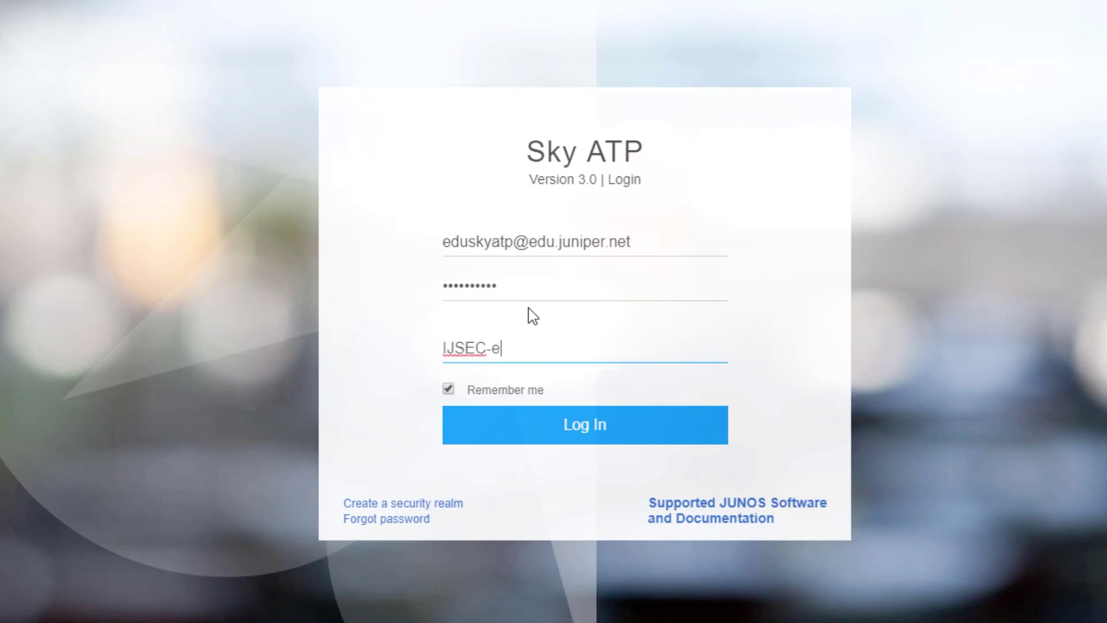
pyautogui.write('-Sky')
pyautogui.press('Return')
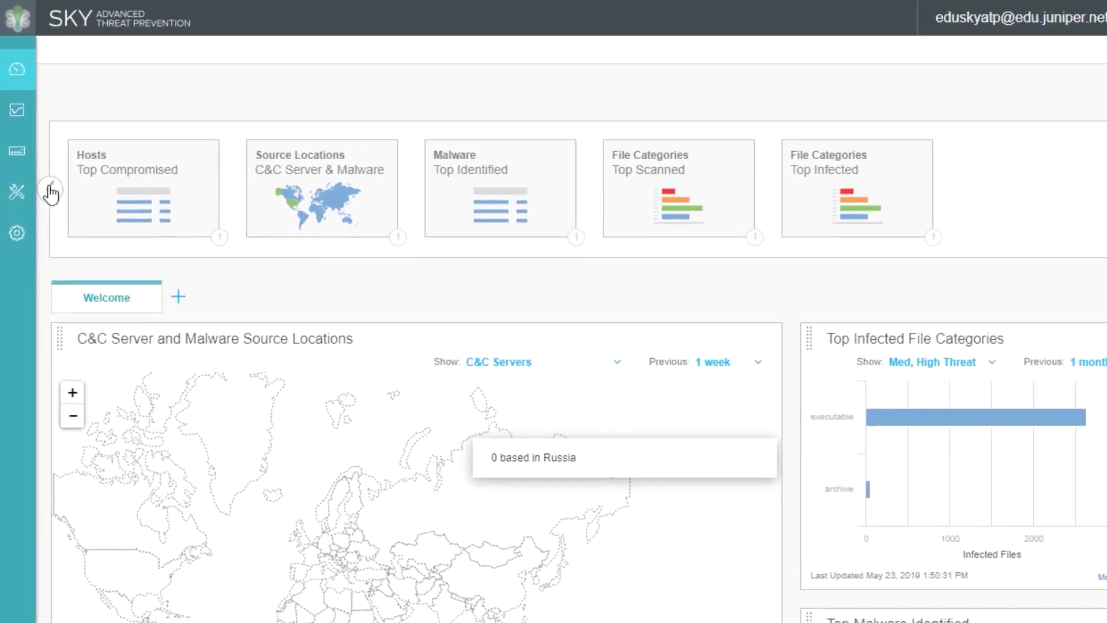
# Generate an enrollment command under Devices and copy the Junos 18.2 enroll command
pyautogui.click(26, 153)
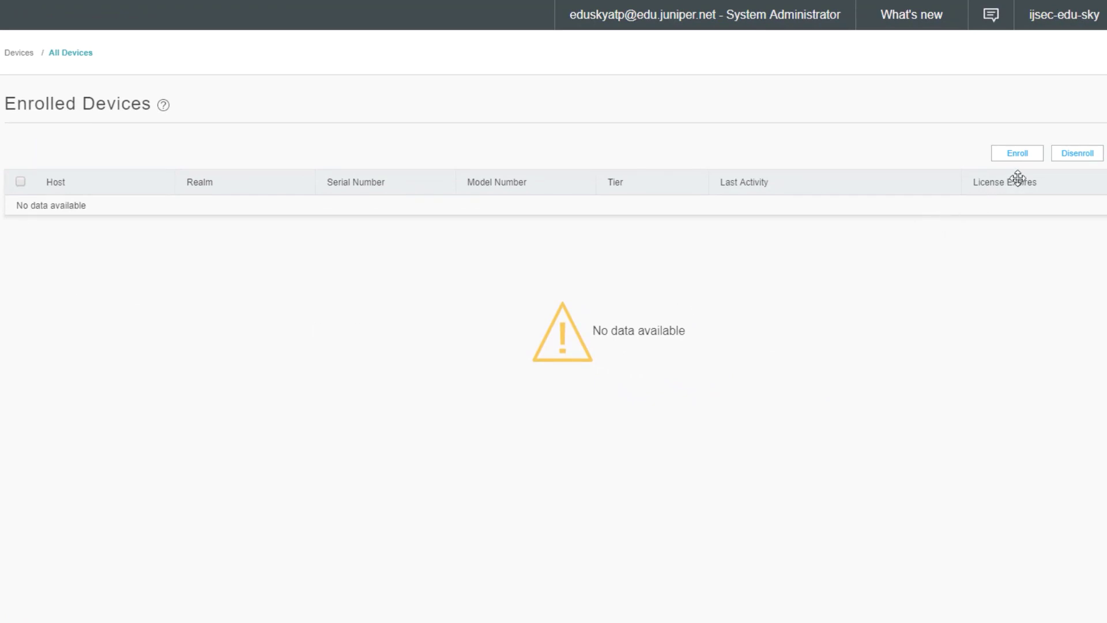
pyautogui.click(1033, 153)
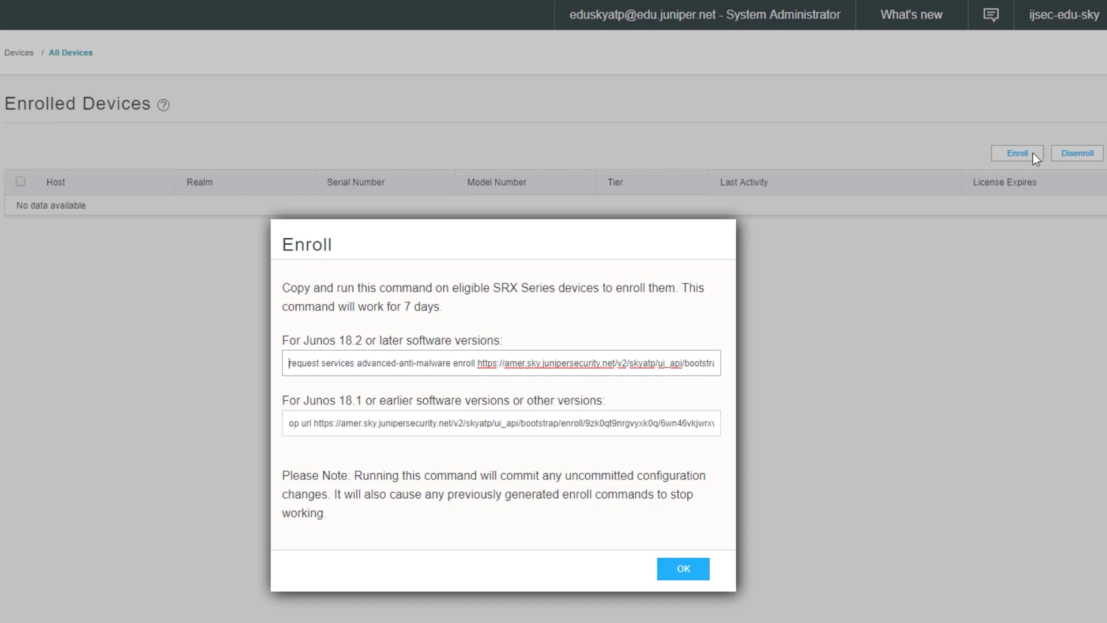
pyautogui.hotkey('ctrl', 'a')
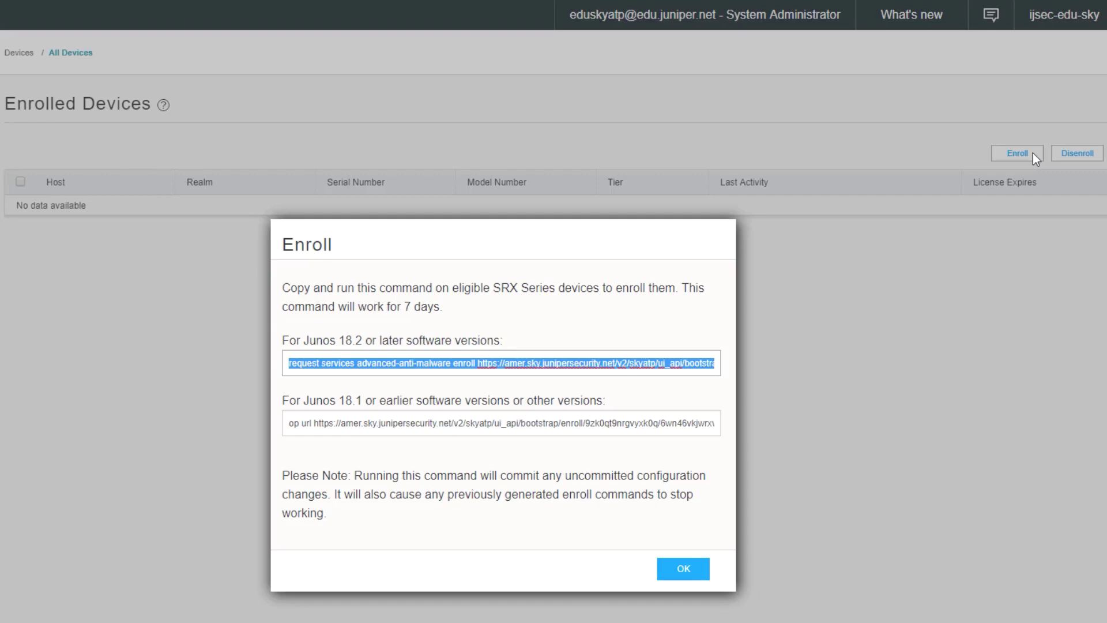
pyautogui.click(699, 569)
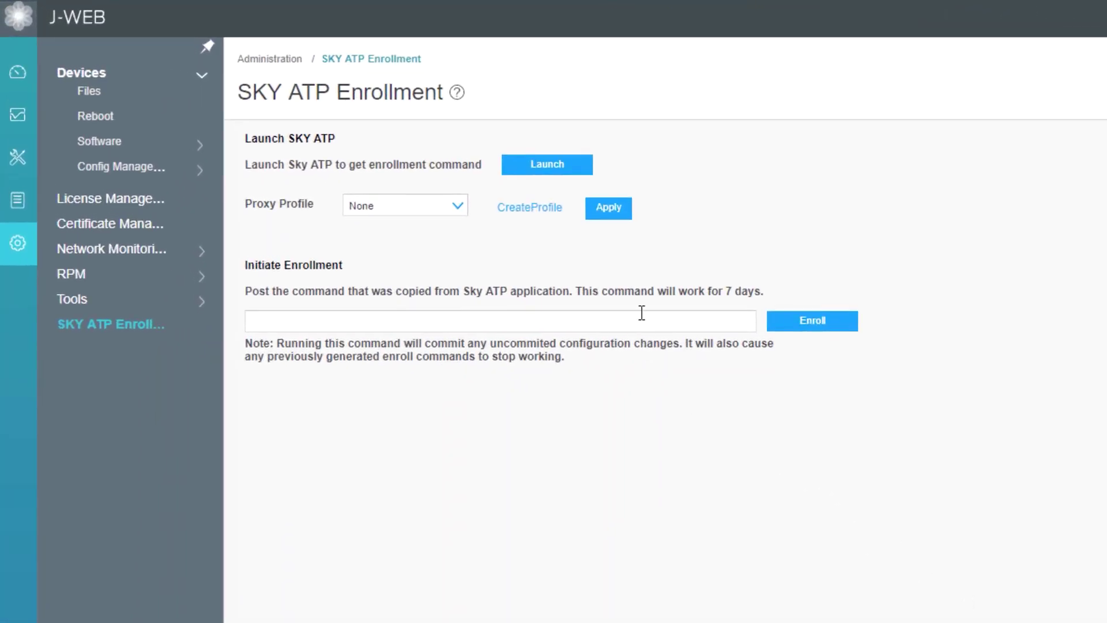
# Paste the copied command into the Initiate Enrollment field and enroll the device
pyautogui.click(642, 313)
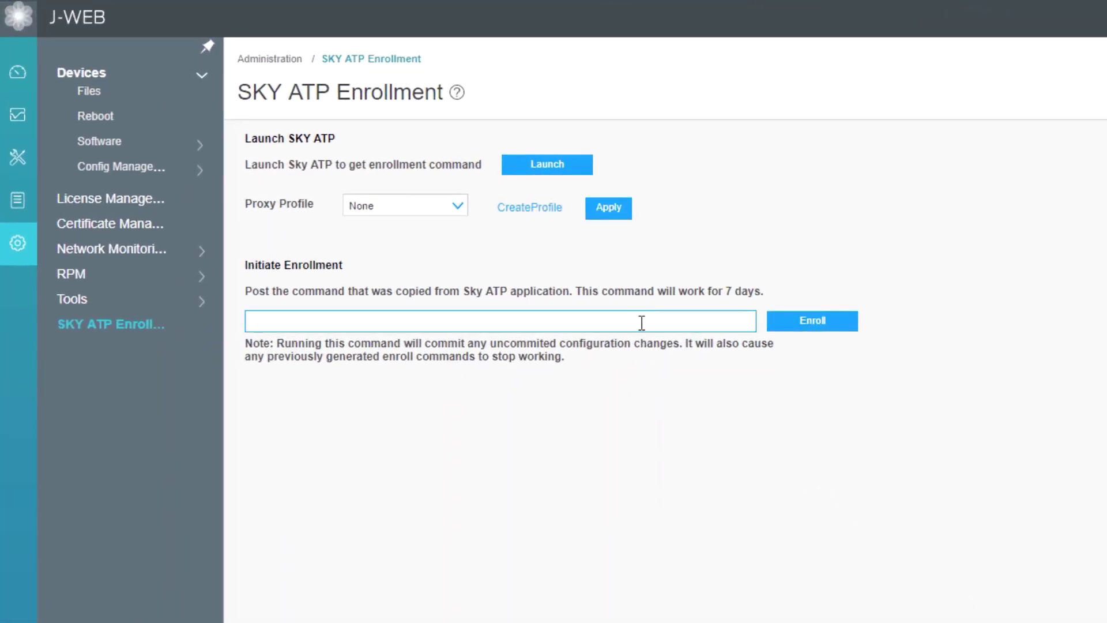
pyautogui.hotkey('ctrl', 'v')
pyautogui.click(852, 325)
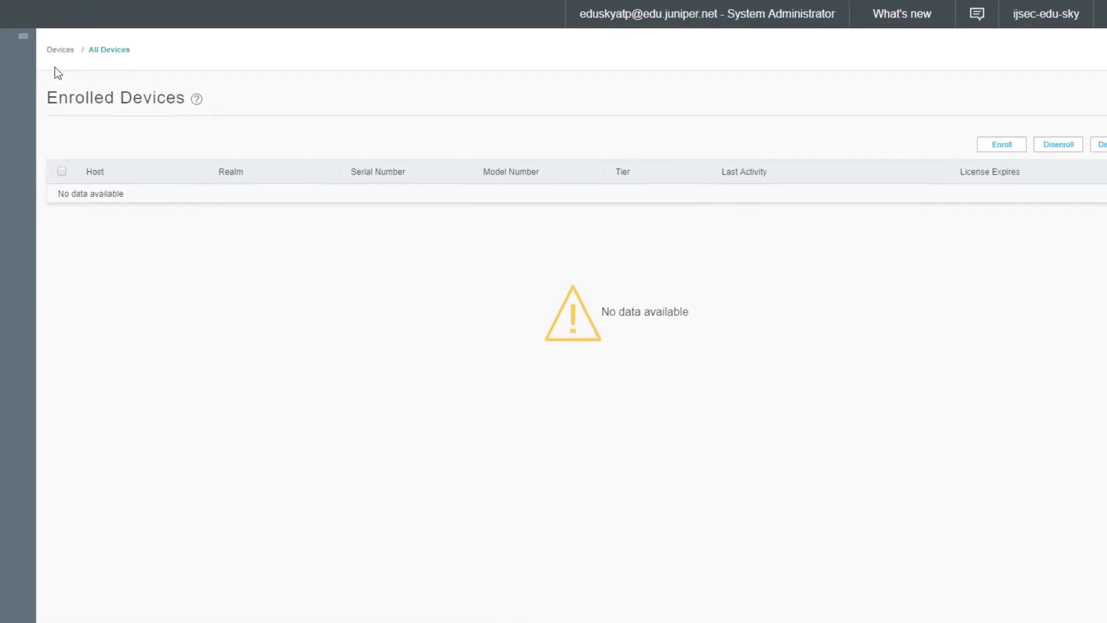
# Refresh the Devices list and open vSRX-1's device details
pyautogui.click(42, 50)
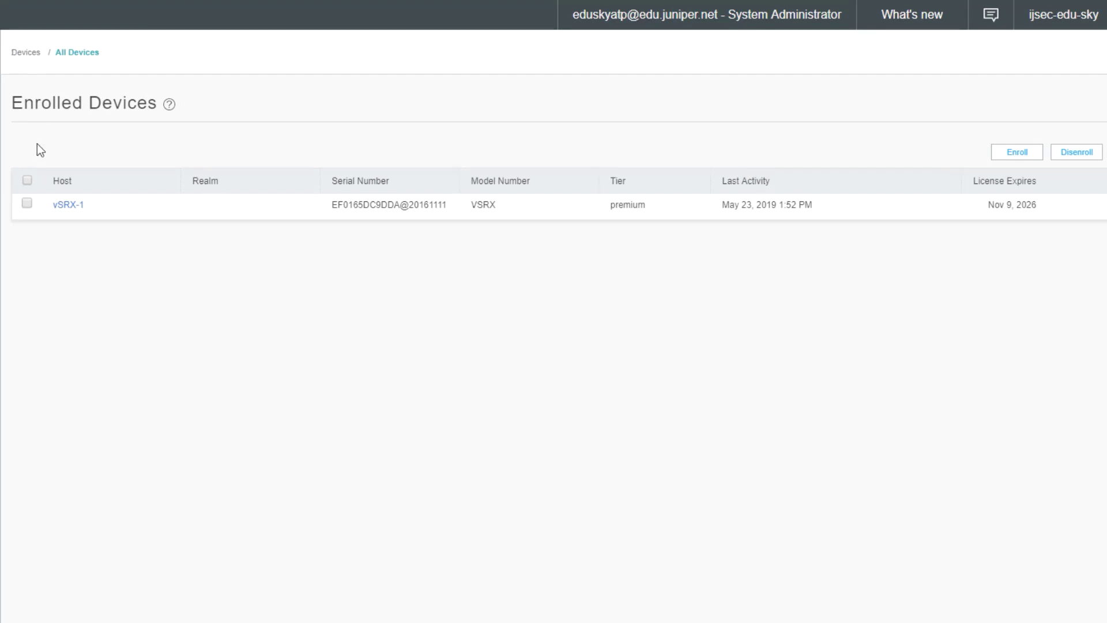
pyautogui.click(68, 205)
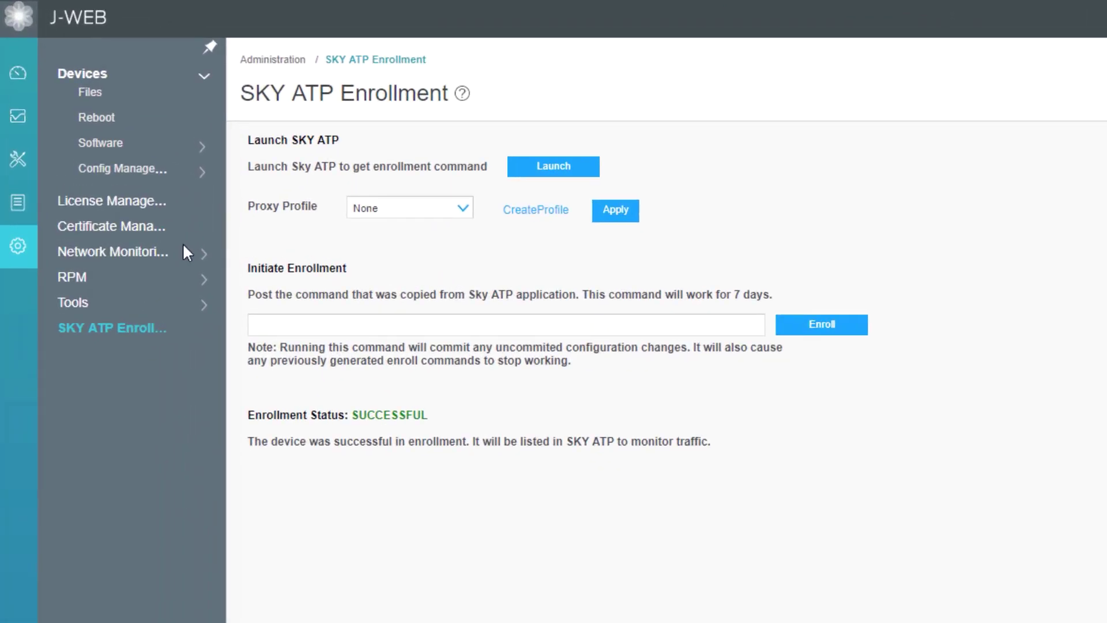
# Navigate to Monitor > Security Services > Threat Prevention > Diagnostics in J-Web
pyautogui.moveTo(29, 203)
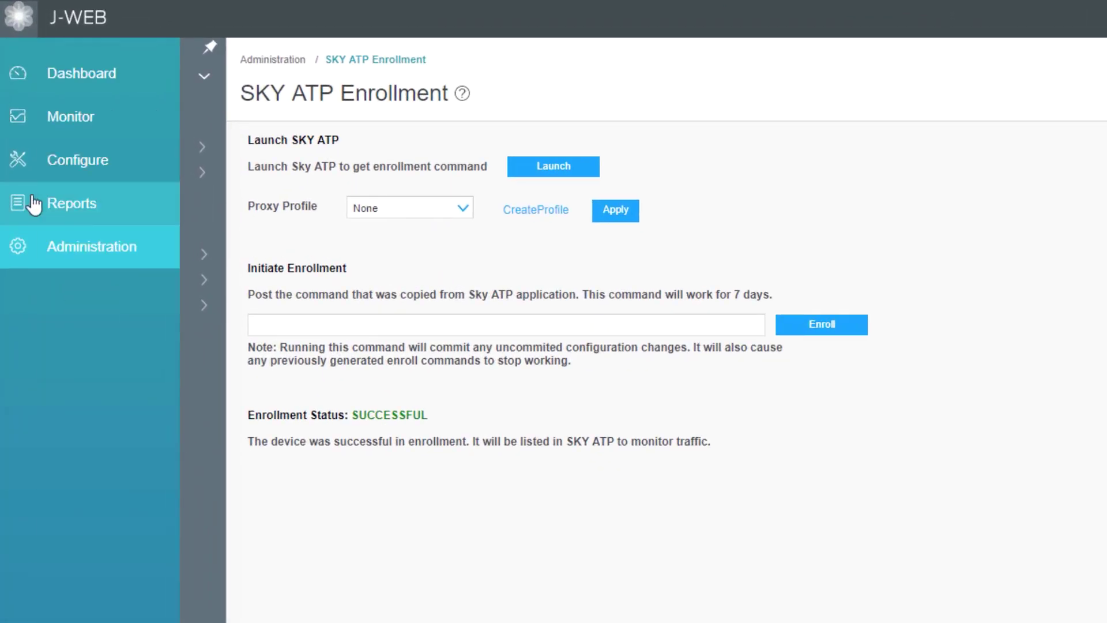
pyautogui.click(37, 118)
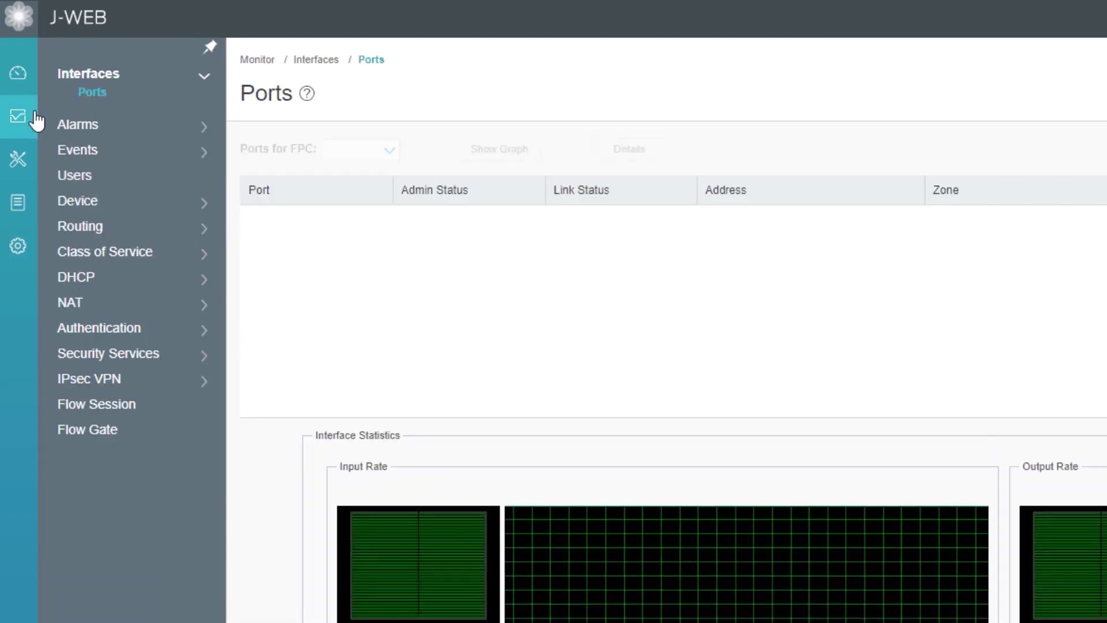
pyautogui.click(136, 354)
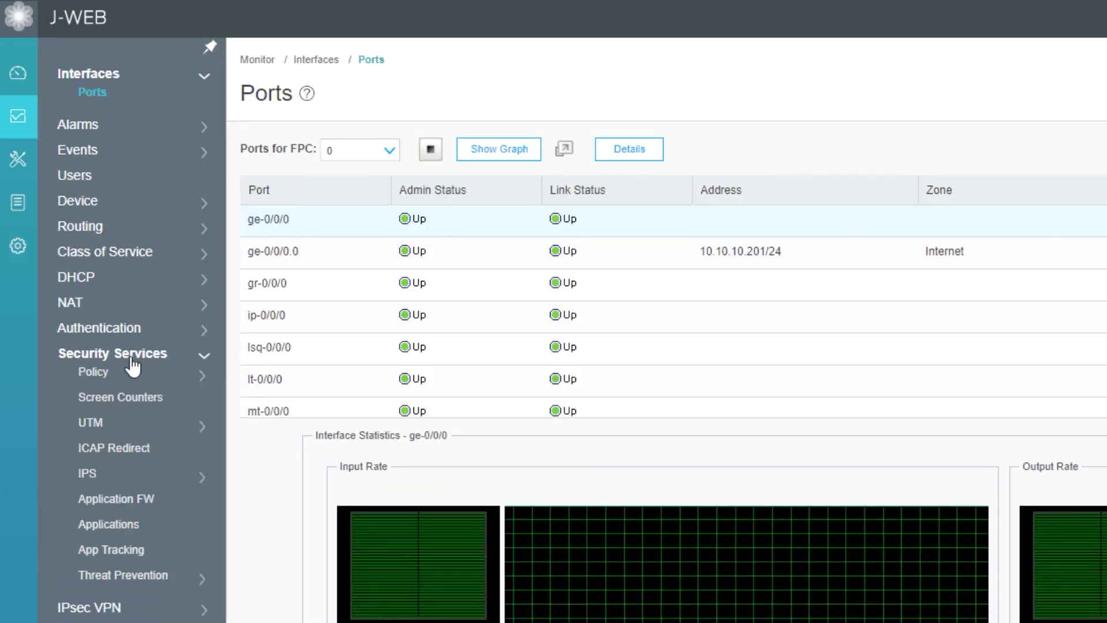
pyautogui.click(134, 575)
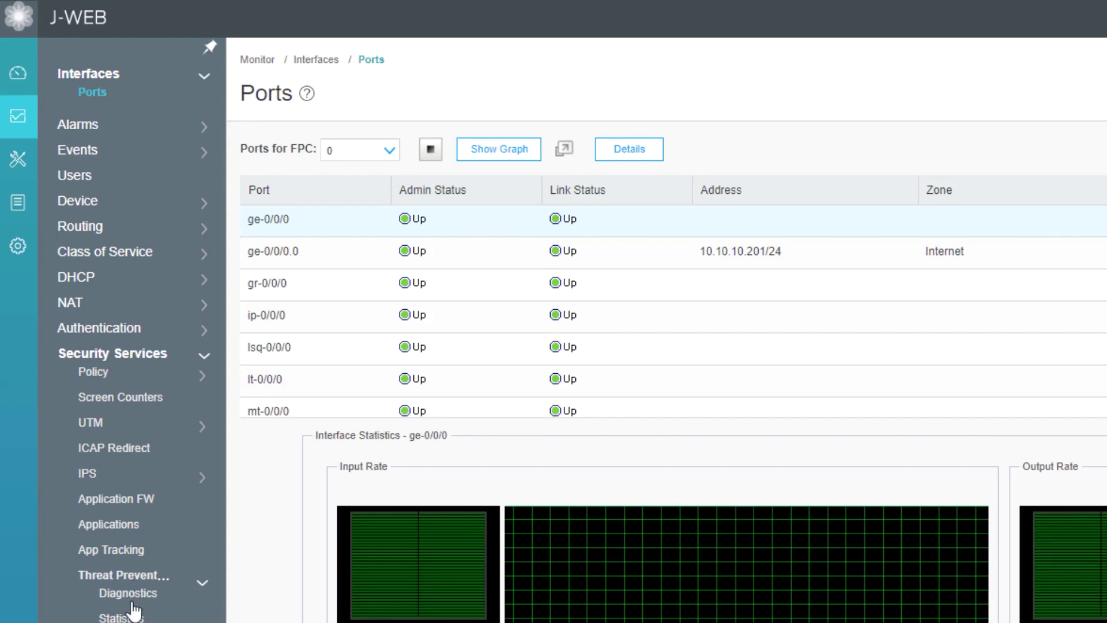
pyautogui.click(134, 591)
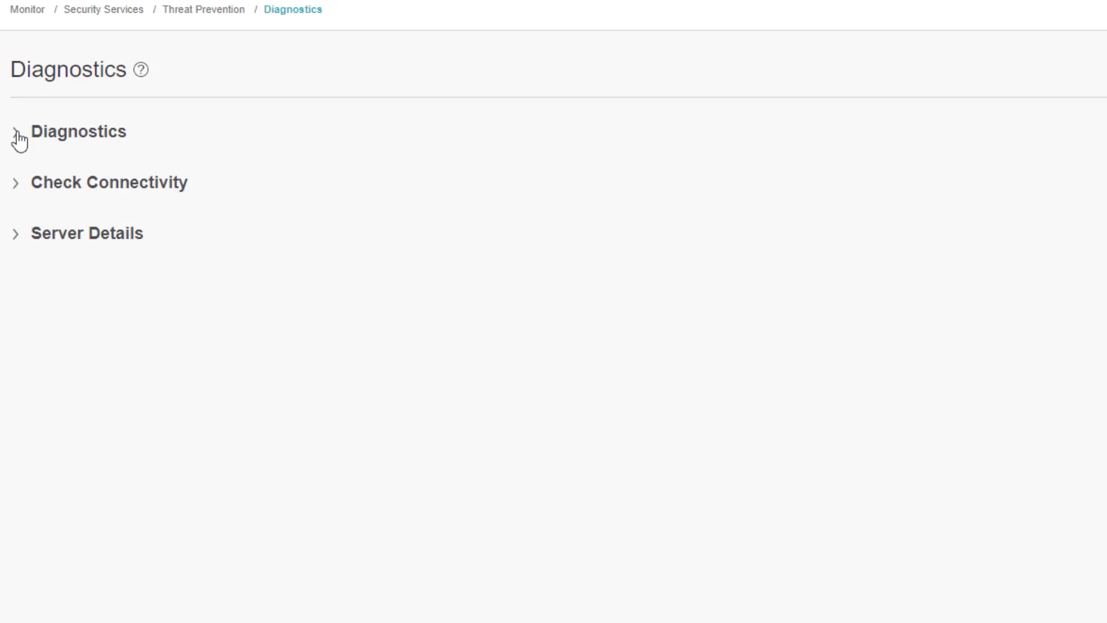
# Run the Sky ATP diagnostics with North America selected as the region
pyautogui.click(18, 133)
pyautogui.click(347, 176)
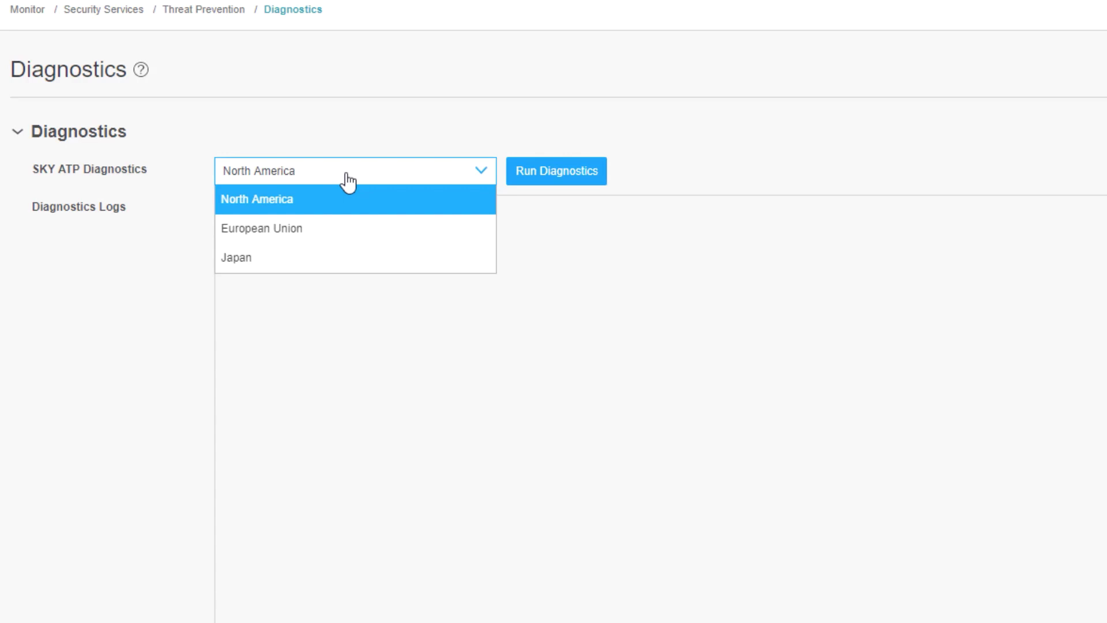
pyautogui.click(348, 181)
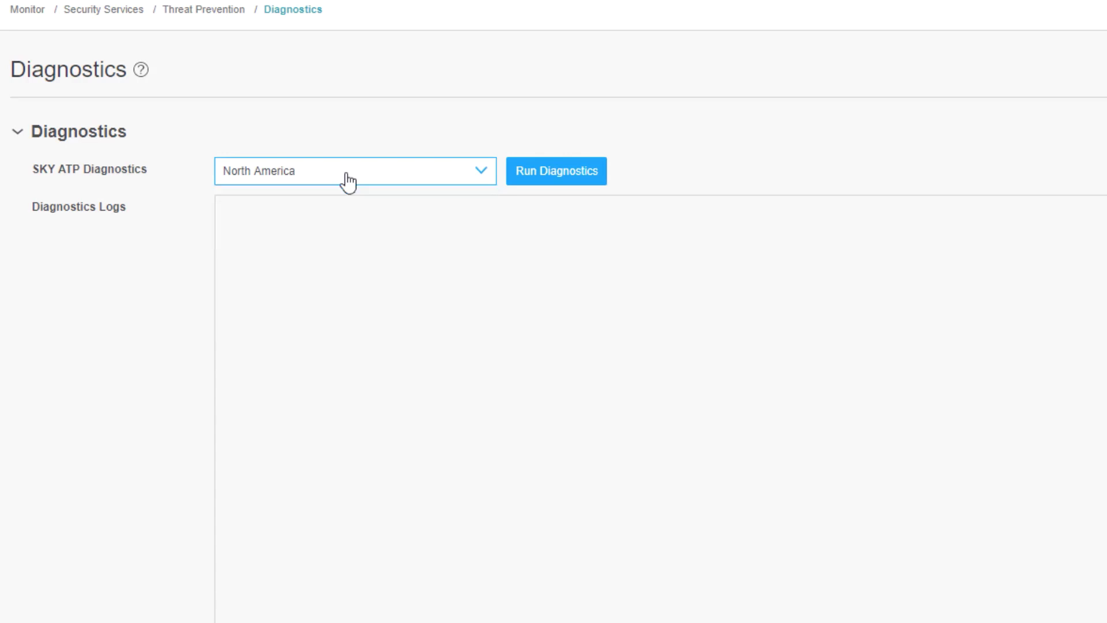
pyautogui.click(593, 177)
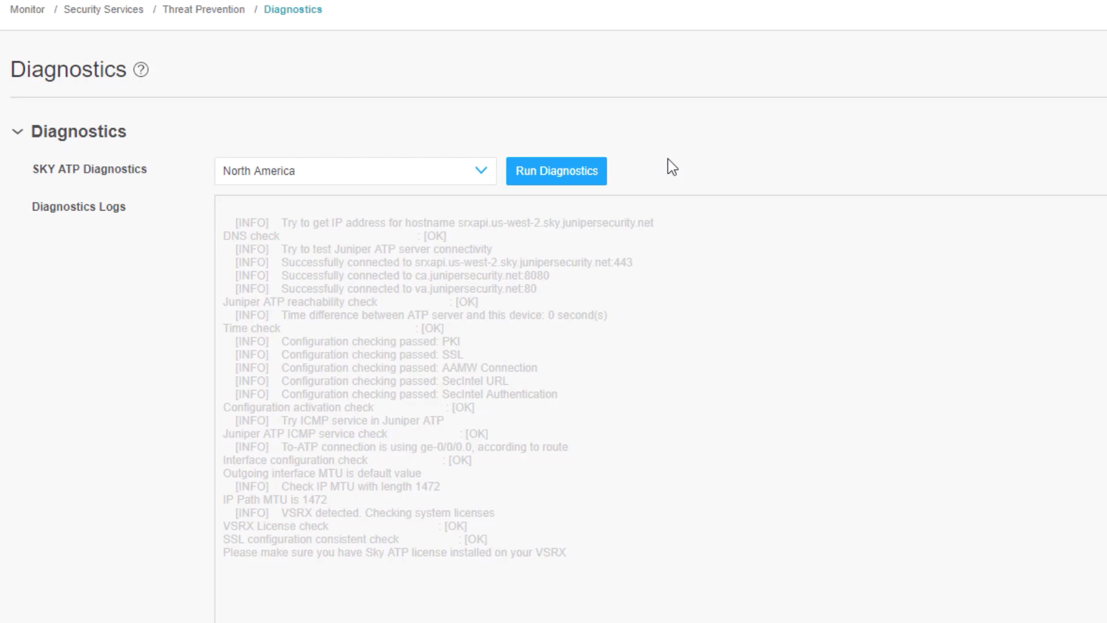
# Scroll down the Diagnostics page to the Check Connectivity and Server Details sections
pyautogui.scroll(-6, 230, 556)
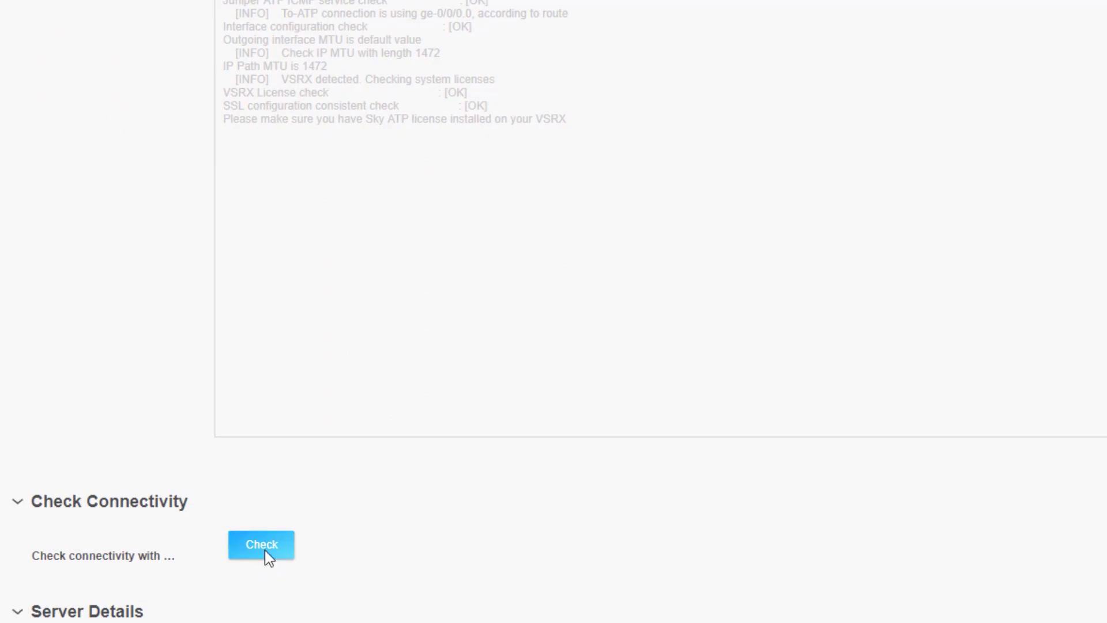
pyautogui.scroll(-3, 439, 516)
pyautogui.scroll(-5, 438, 516)
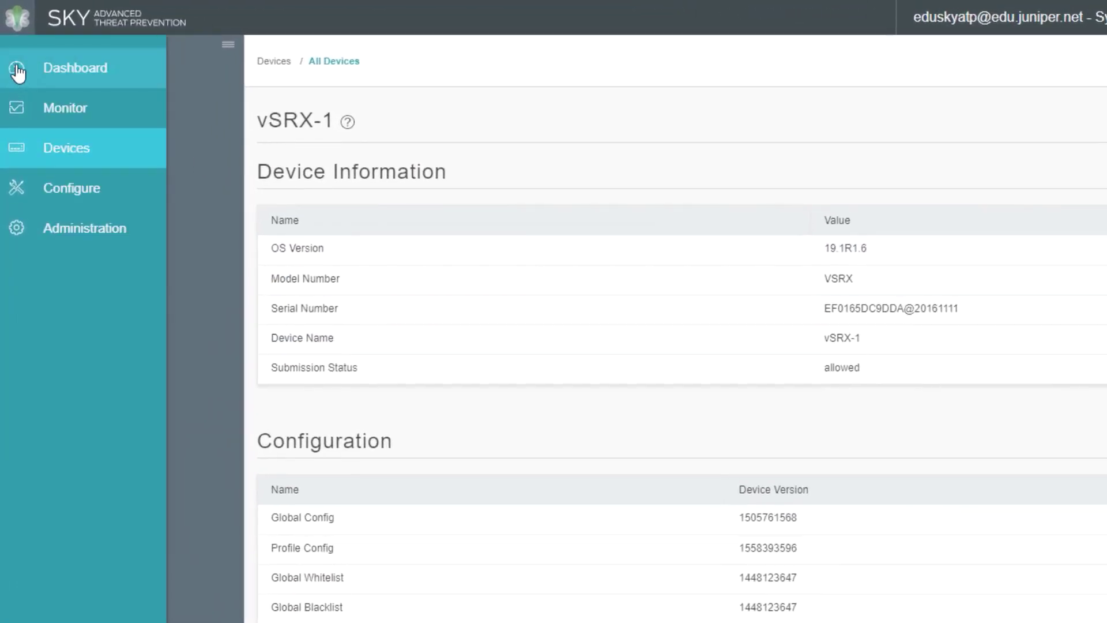
# Return to the dashboard with the C&C server map and infected and scanned file category charts
pyautogui.click(18, 68)
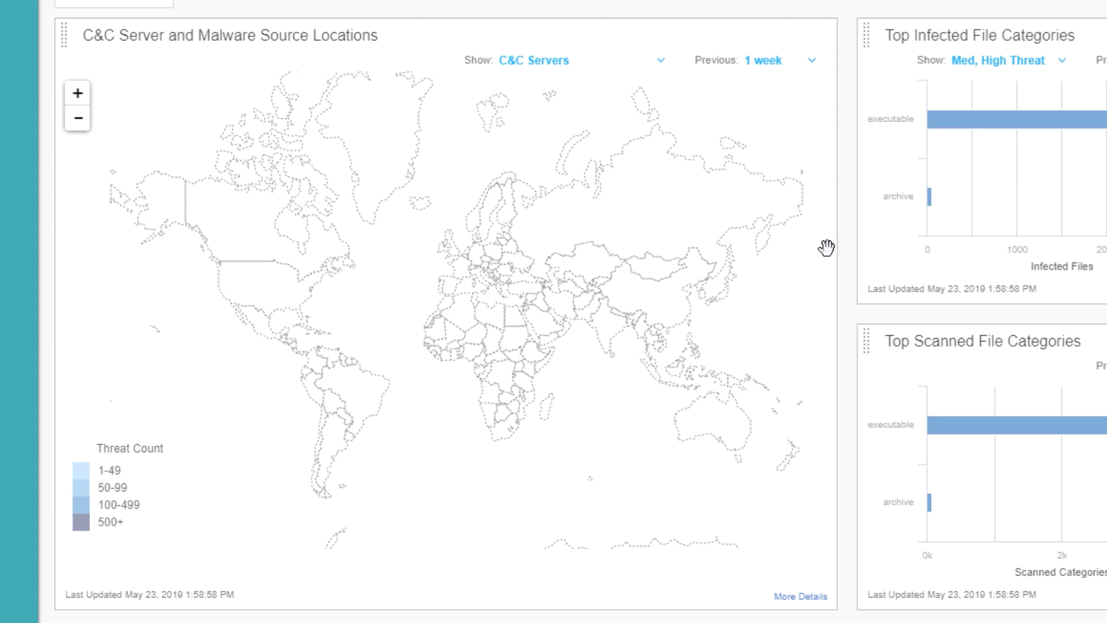
# Check Russia's C&C server count, then switch the map to Malware Source Locations, keeping 1 week
pyautogui.click(662, 148)
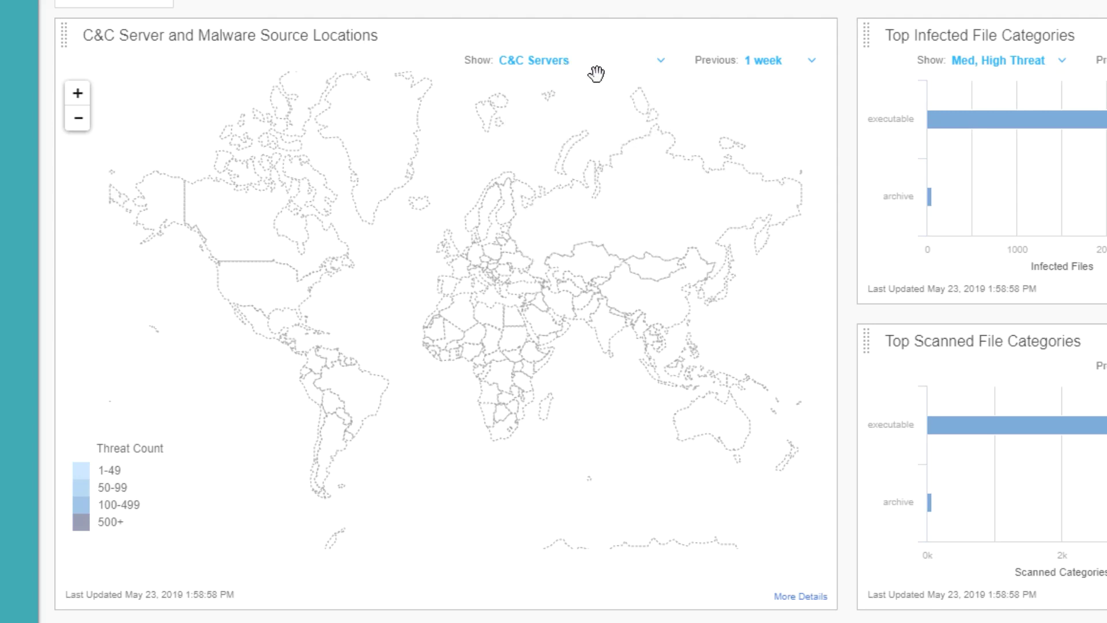
pyautogui.click(643, 71)
pyautogui.click(630, 94)
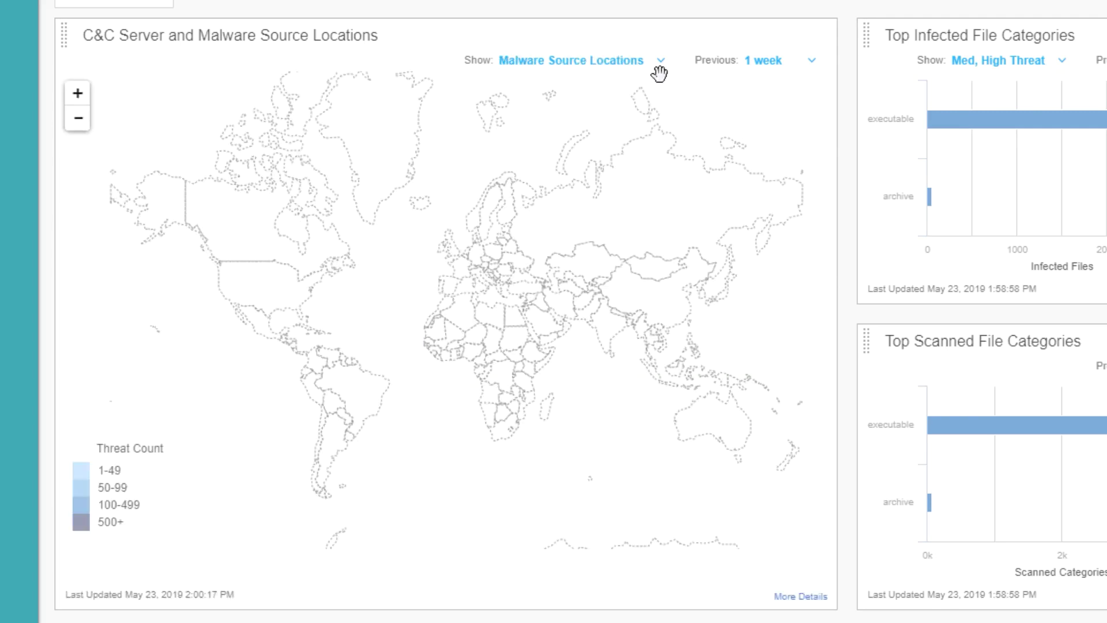
pyautogui.click(764, 62)
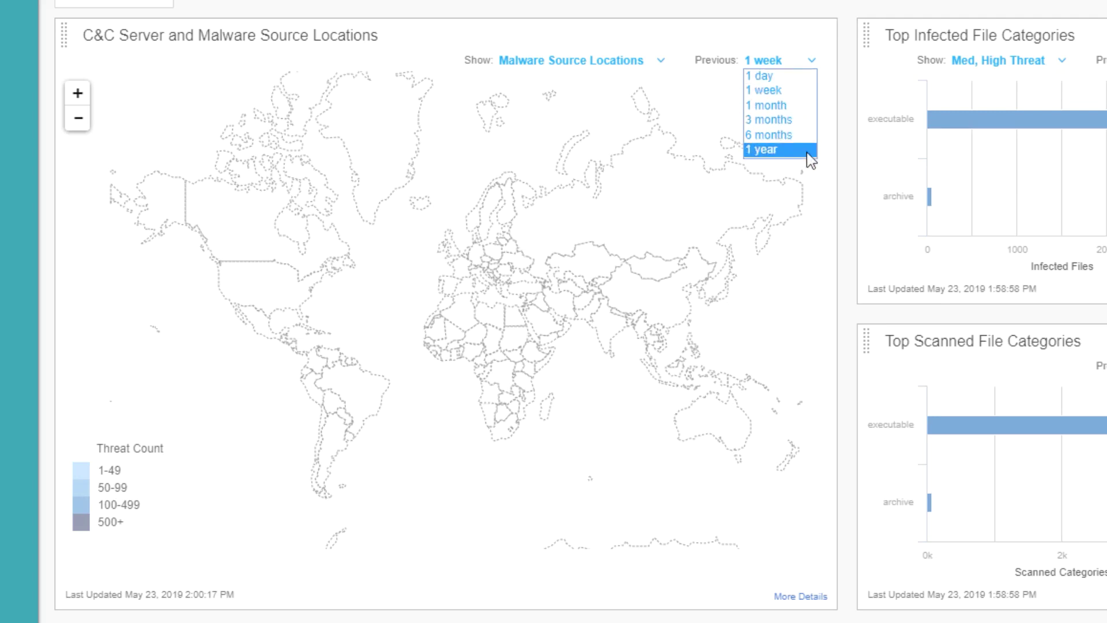
pyautogui.click(803, 205)
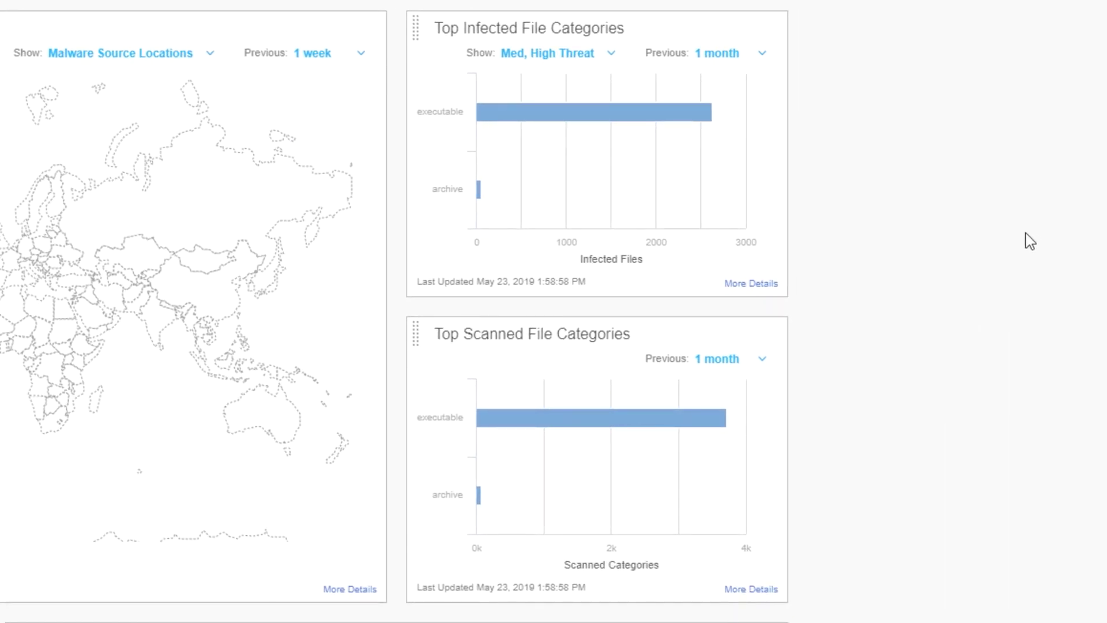
# Cycle the infected file categories filter through Low, Medium, and Med-High, ending on High Threat
pyautogui.click(599, 57)
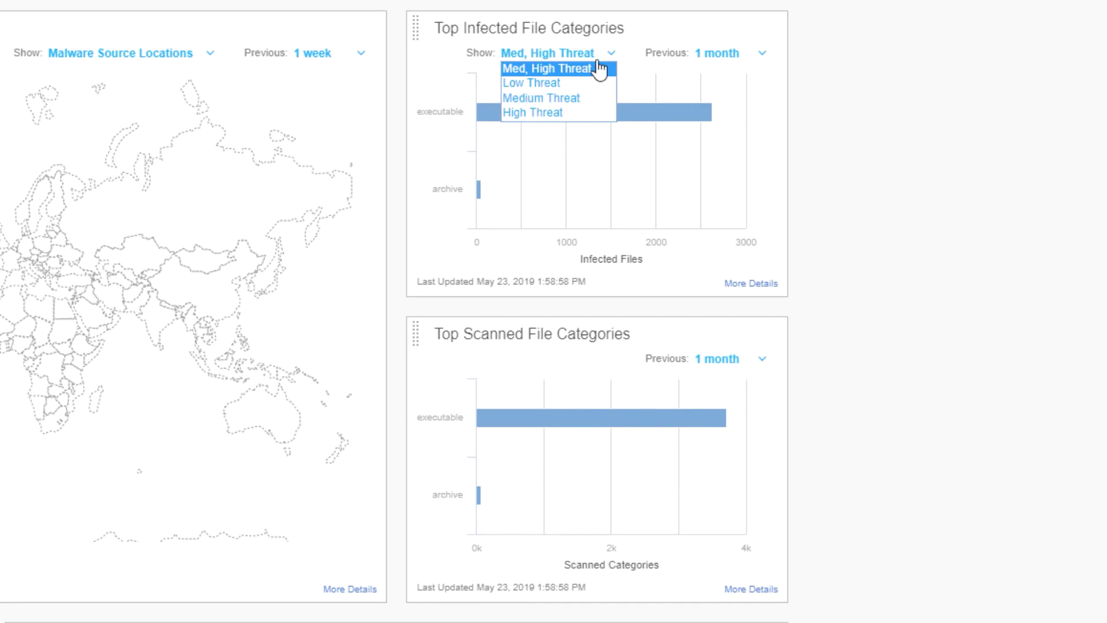
pyautogui.click(576, 83)
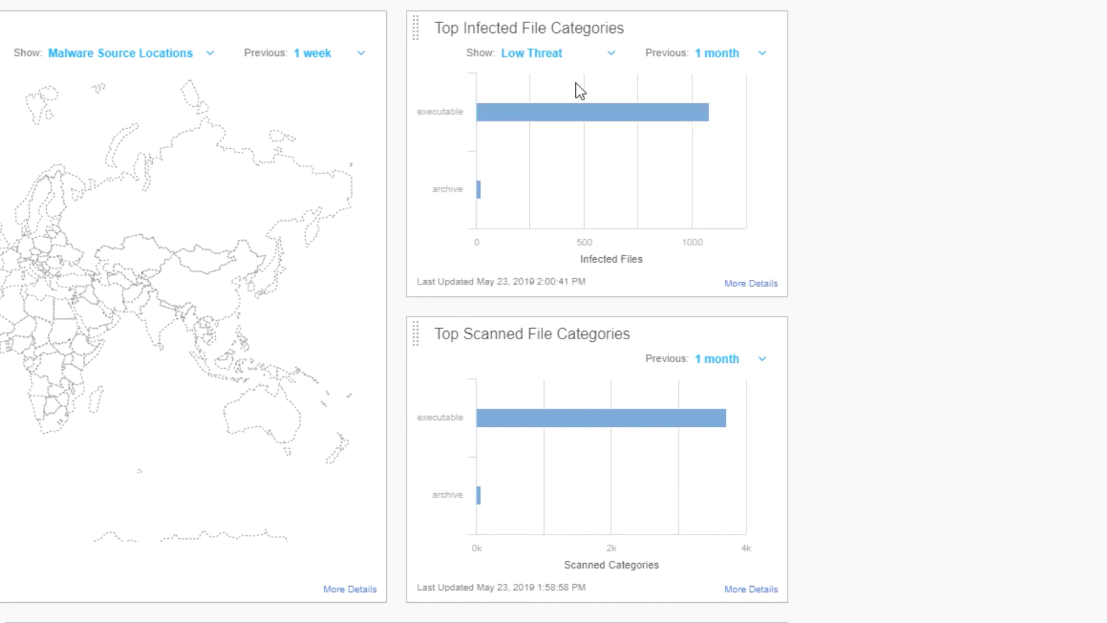
pyautogui.click(576, 54)
pyautogui.click(577, 98)
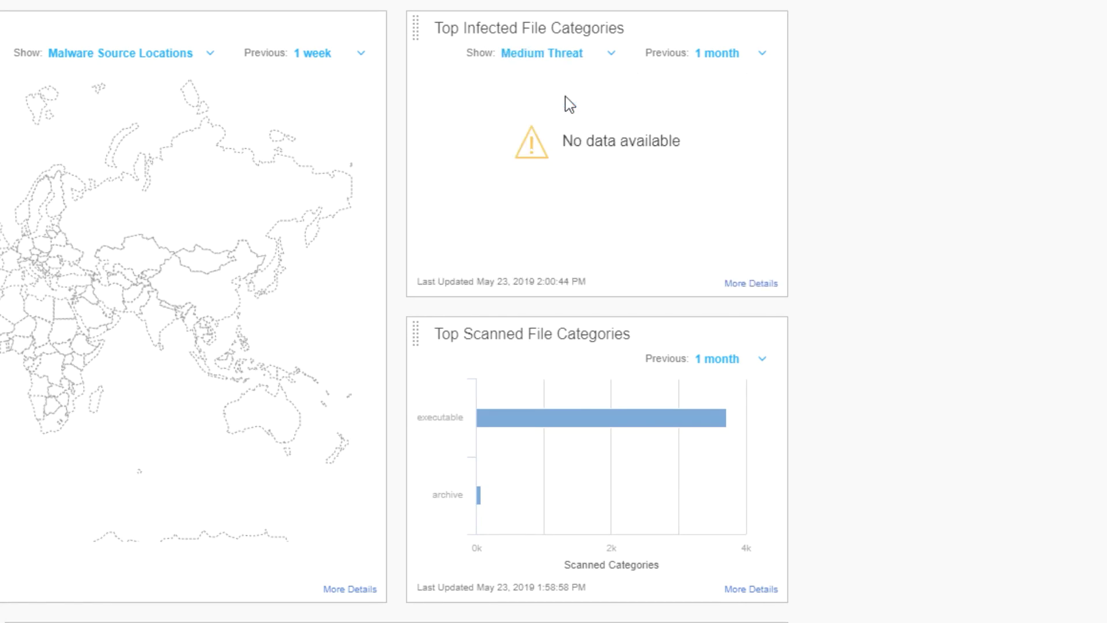
pyautogui.click(574, 58)
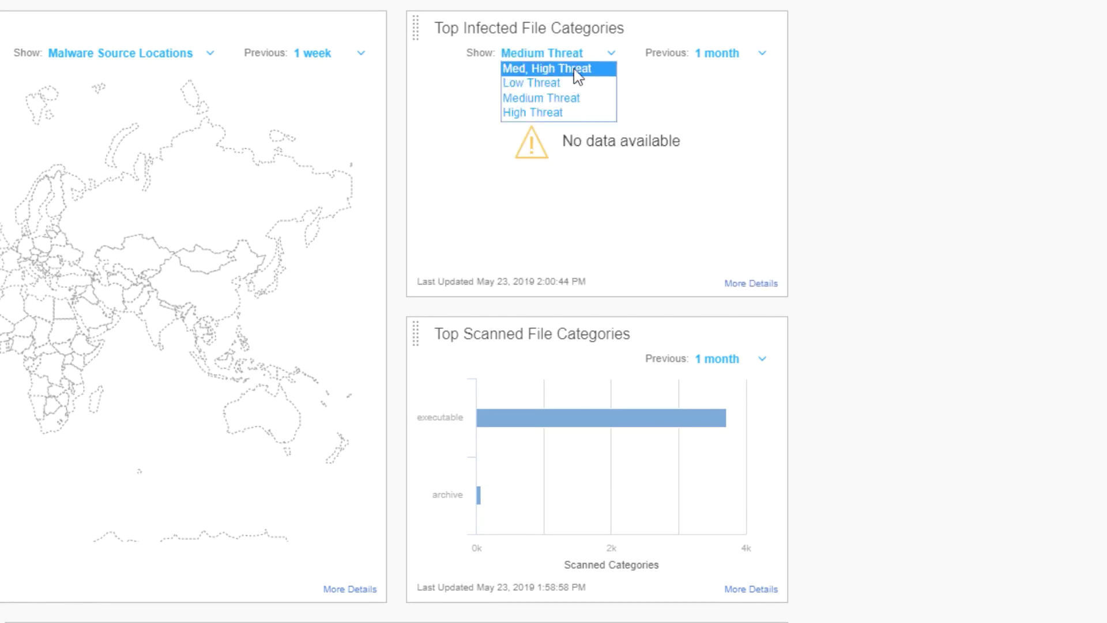
pyautogui.click(577, 69)
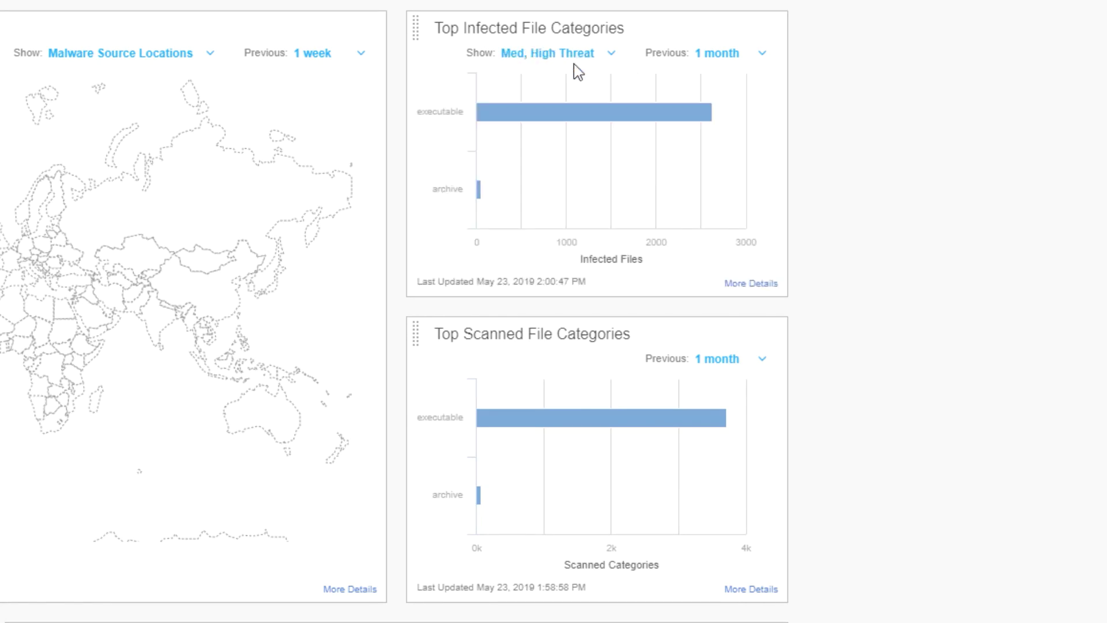
pyautogui.click(588, 54)
pyautogui.click(573, 113)
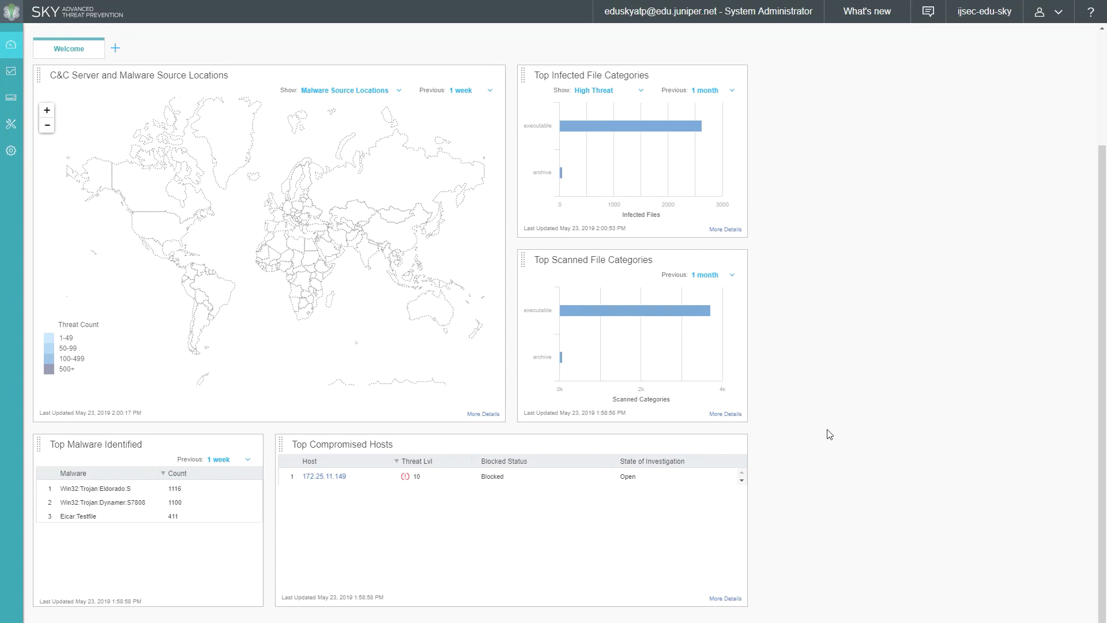
# Review compromised host 172.25.11.149's details, then view More Details for infected file categories
pyautogui.click(323, 478)
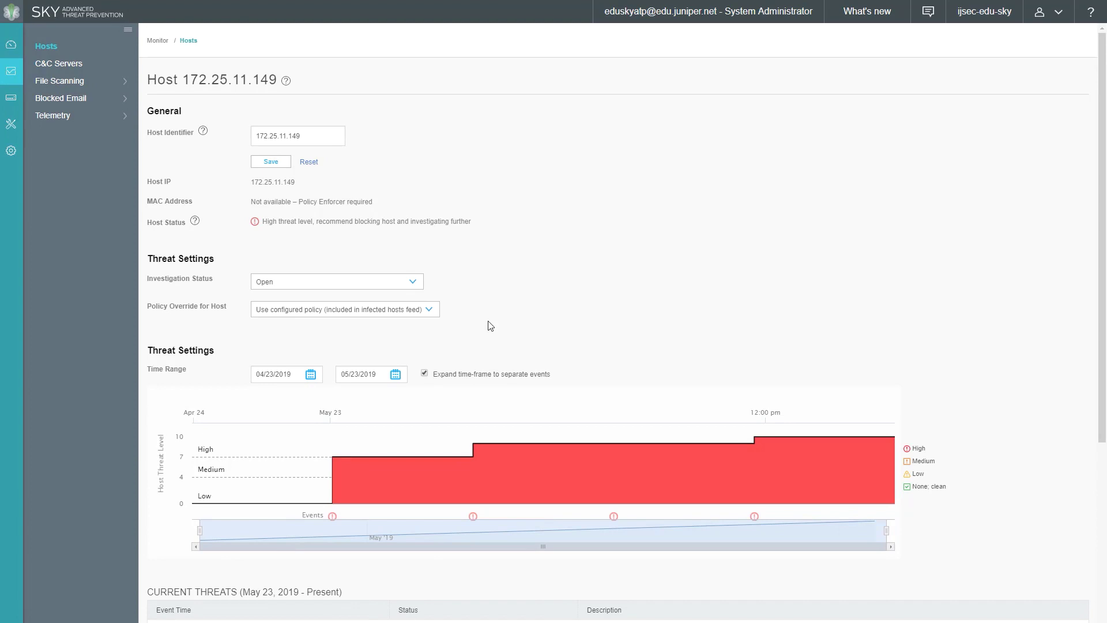
pyautogui.hotkey('alt', 'Left')
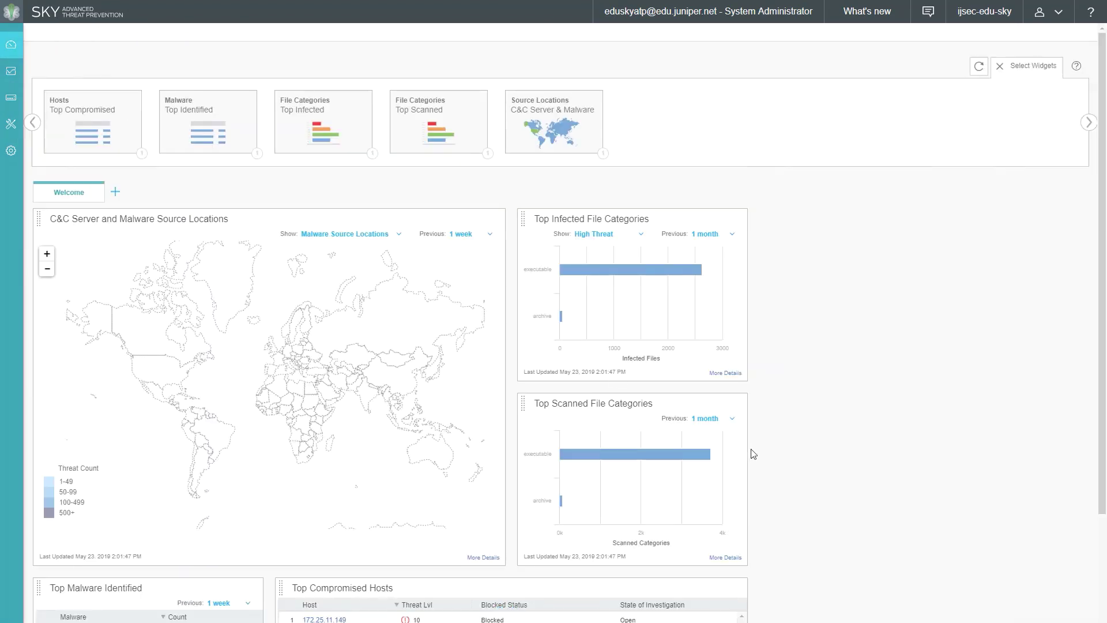
pyautogui.scroll(-1, 752, 454)
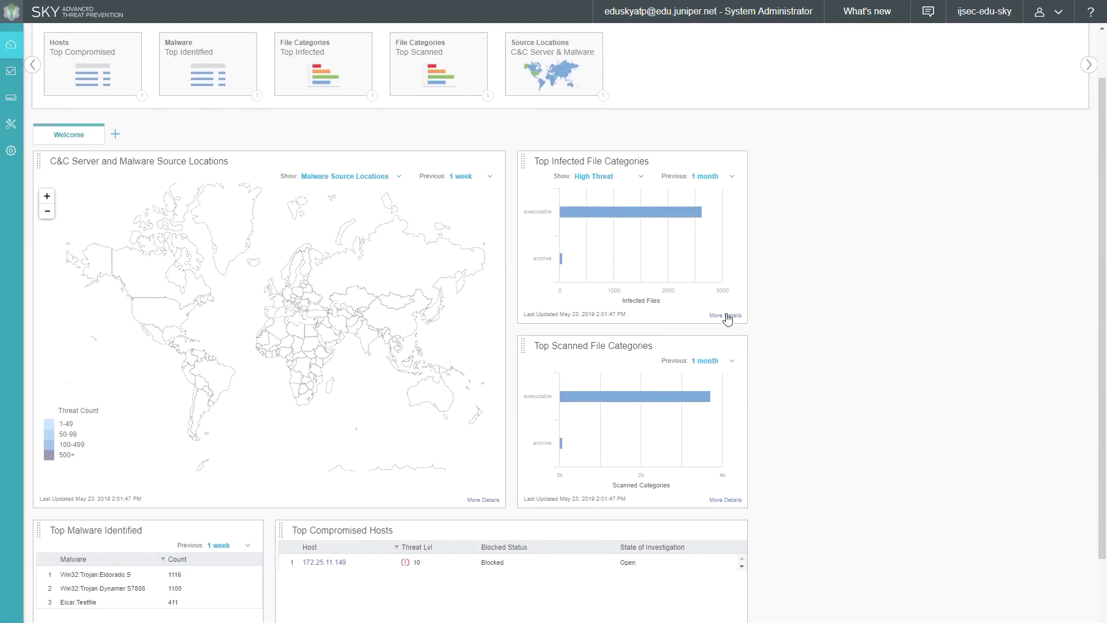
pyautogui.click(725, 315)
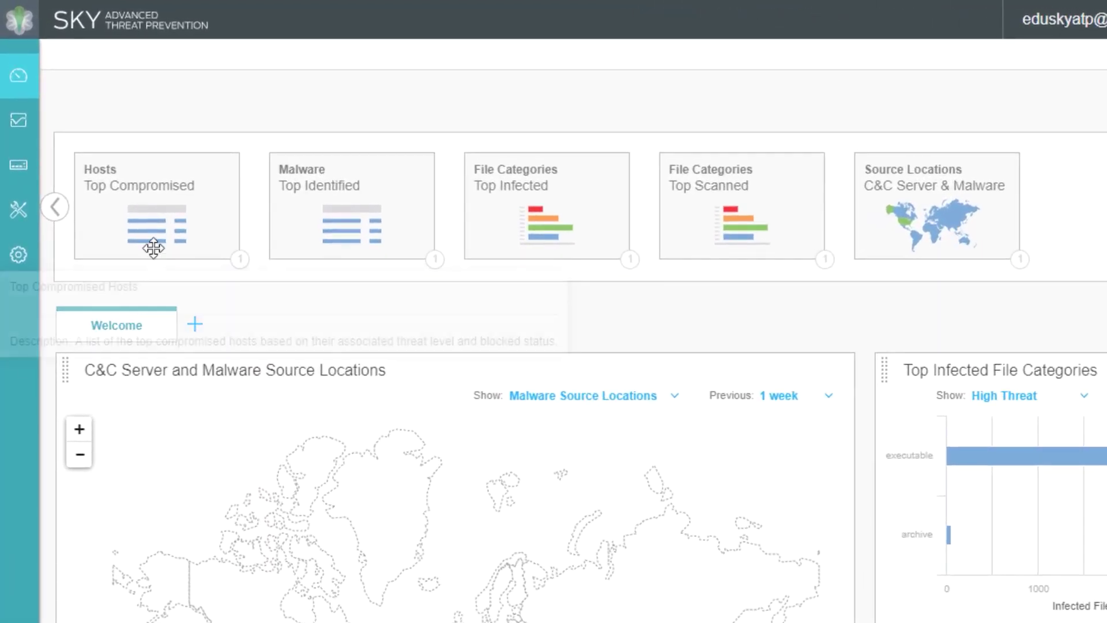
# Go to File Inspection Profiles, widen the sidebar, and expand default_profile's file categories
pyautogui.click(30, 222)
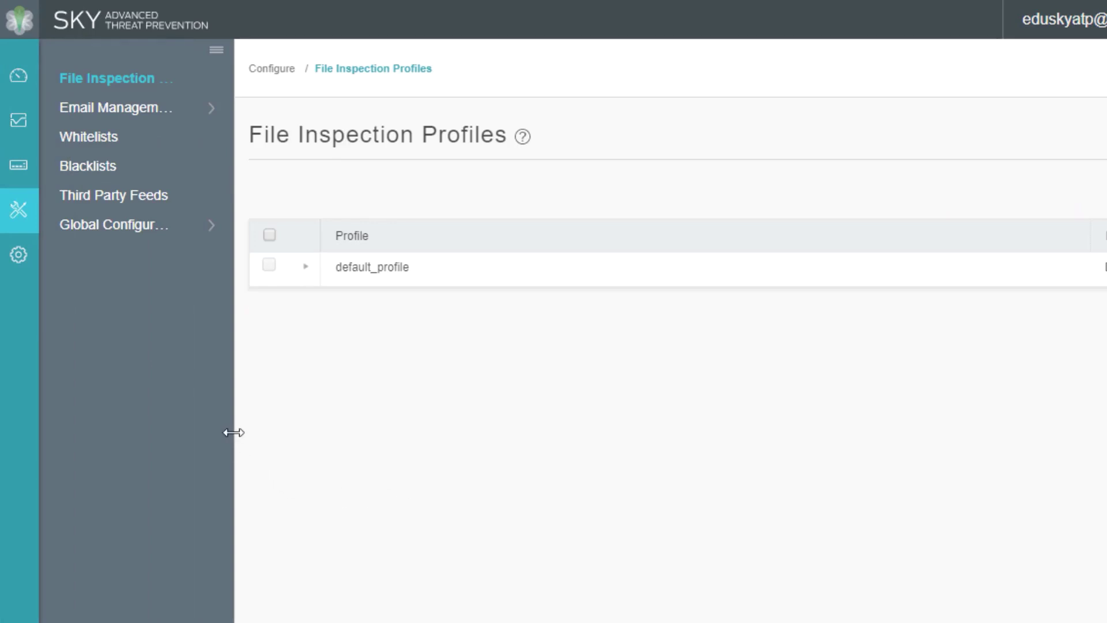
pyautogui.moveTo(233, 432); pyautogui.dragTo(288, 433)
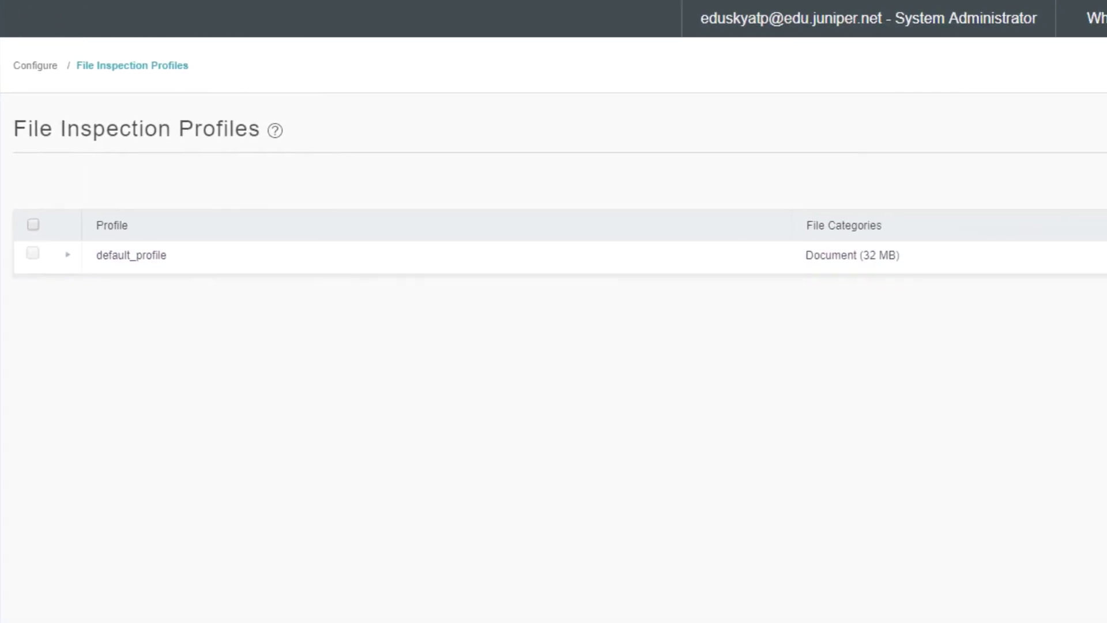
pyautogui.click(67, 254)
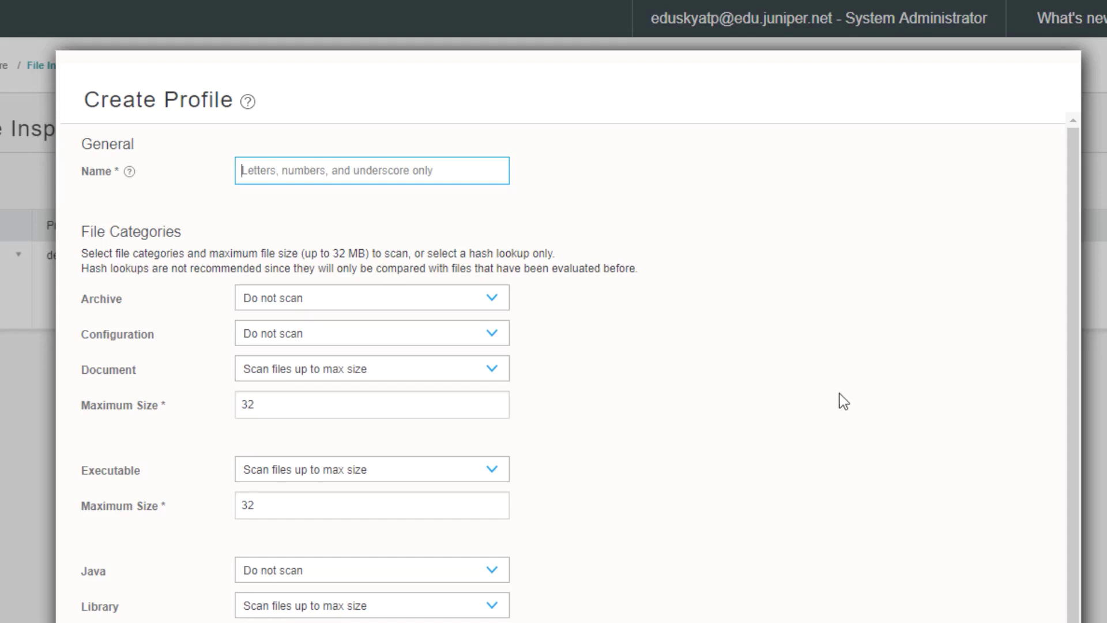
# Set Archive files to scan up to 32 MB and Configuration files to hash lookup only
pyautogui.click(494, 304)
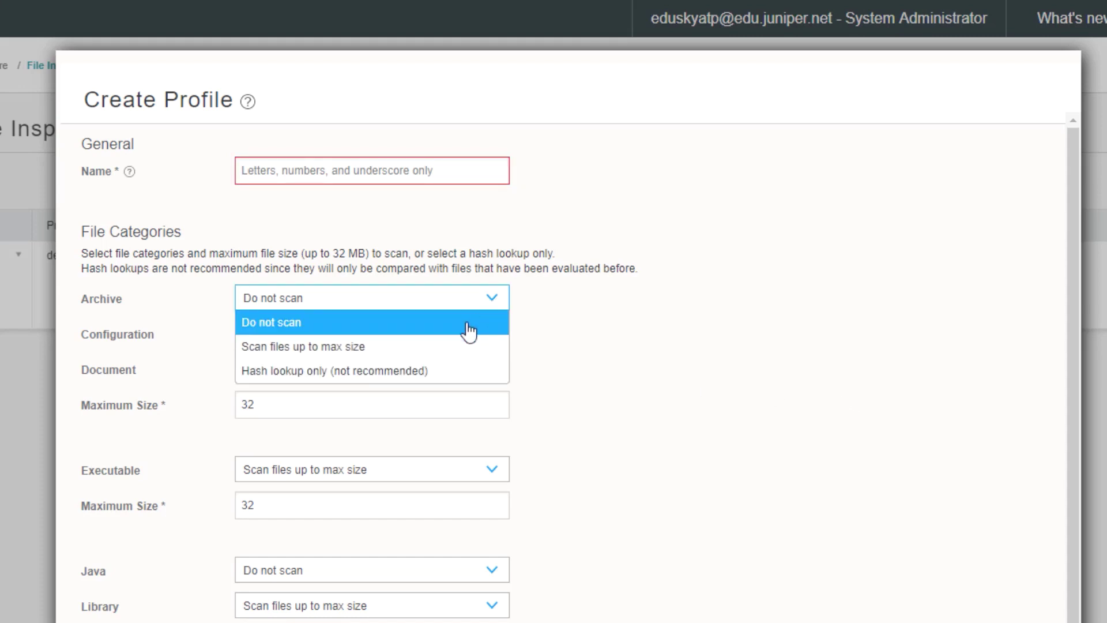
pyautogui.click(439, 347)
pyautogui.click(412, 344)
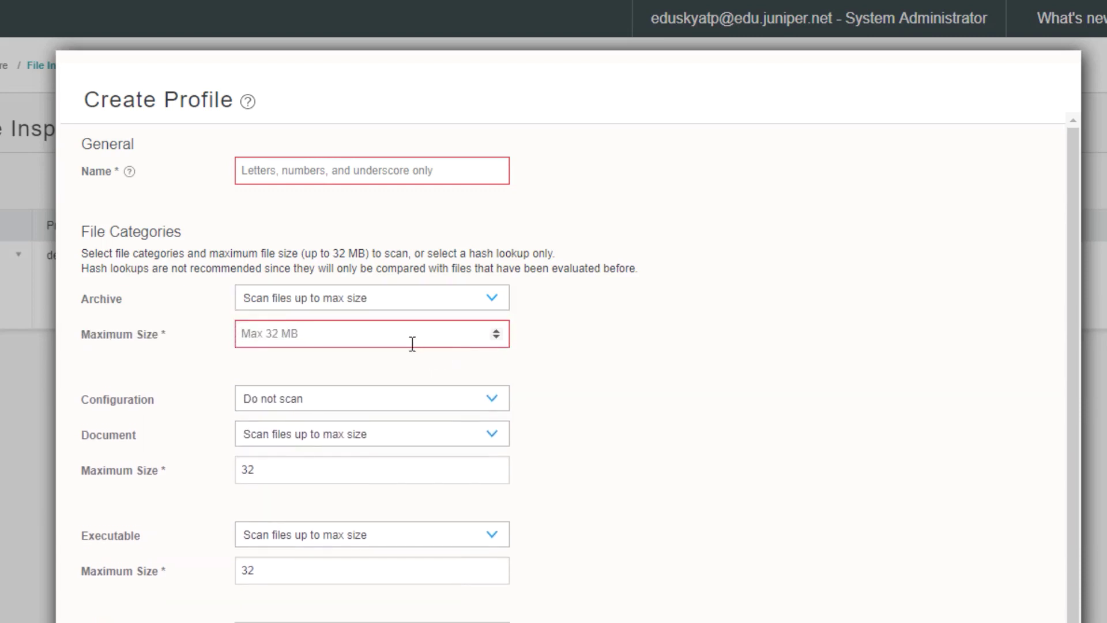
pyautogui.write('32')
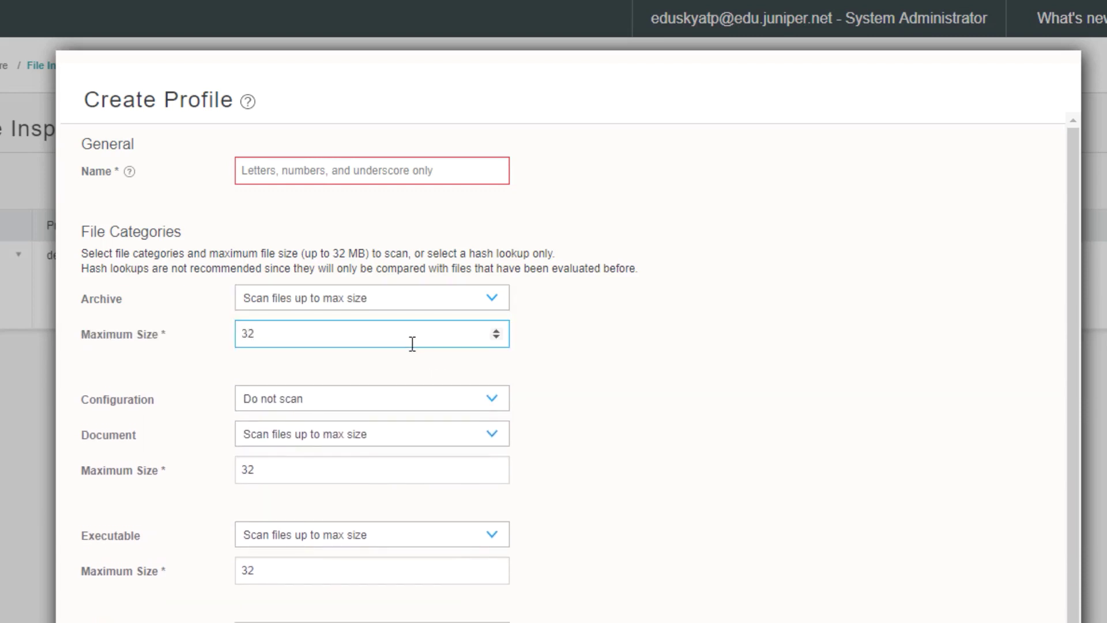
pyautogui.click(402, 398)
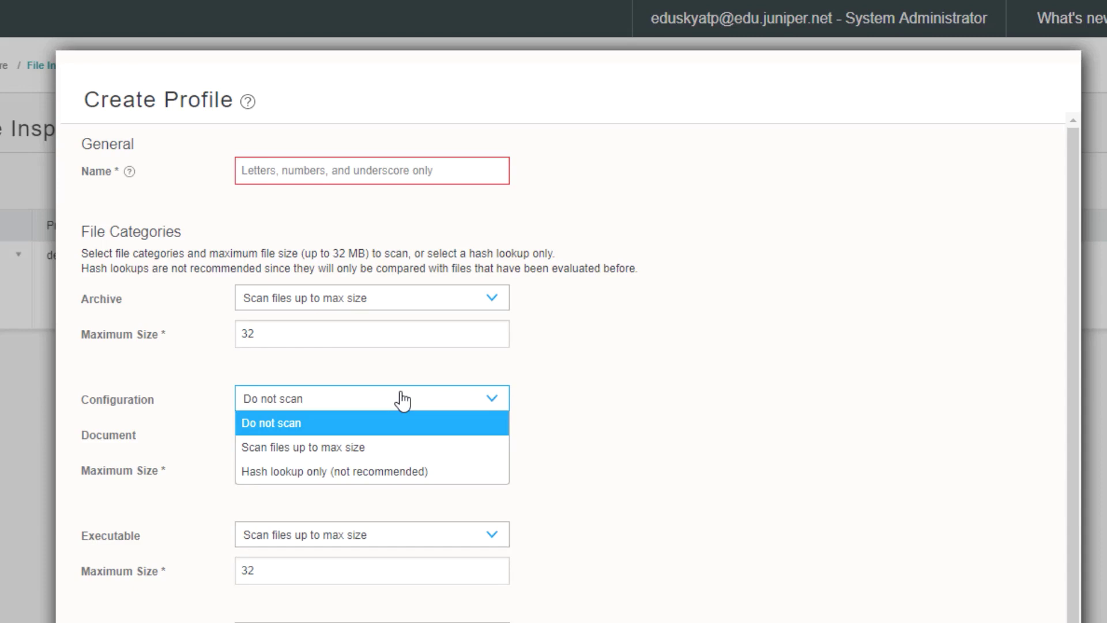
pyautogui.click(384, 471)
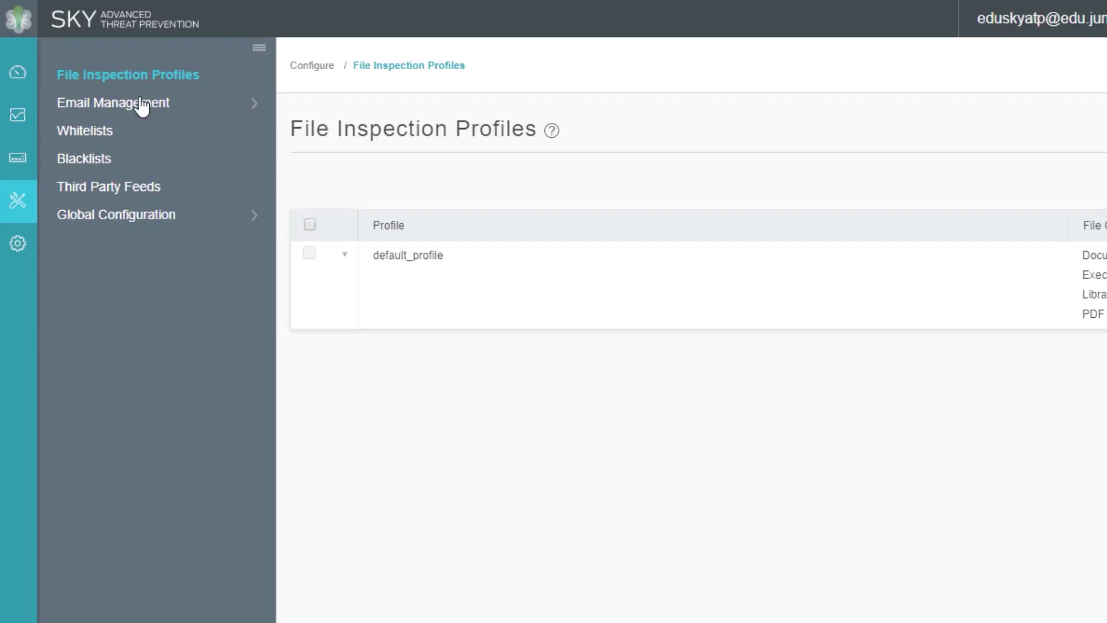
# Review the SMTP and IMAP settings under Email Management, then go to Whitelists
pyautogui.click(142, 108)
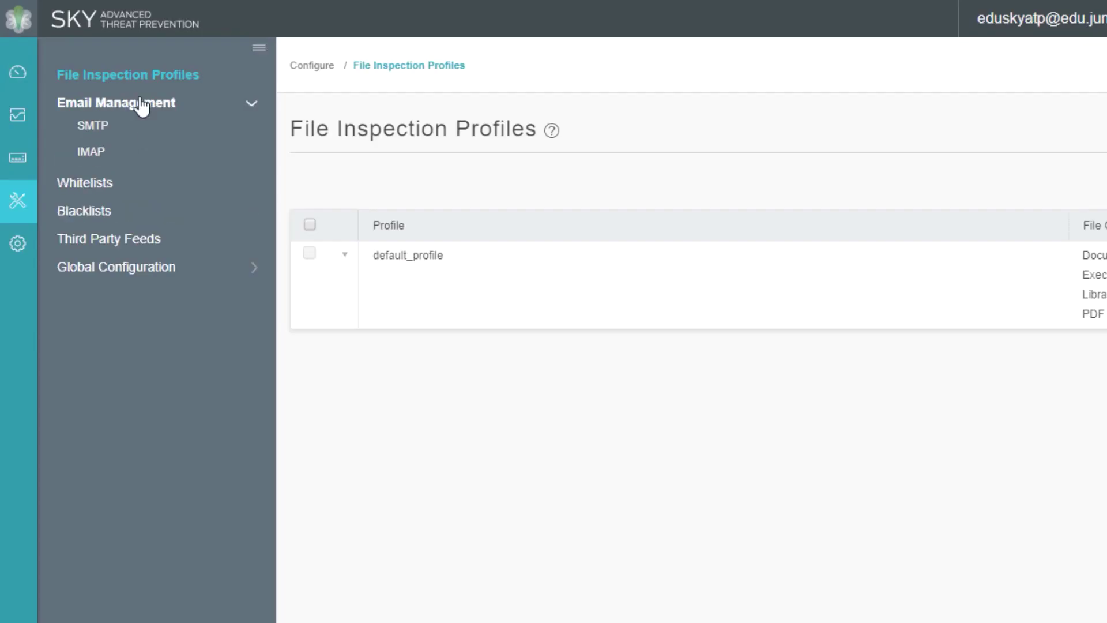
pyautogui.click(103, 132)
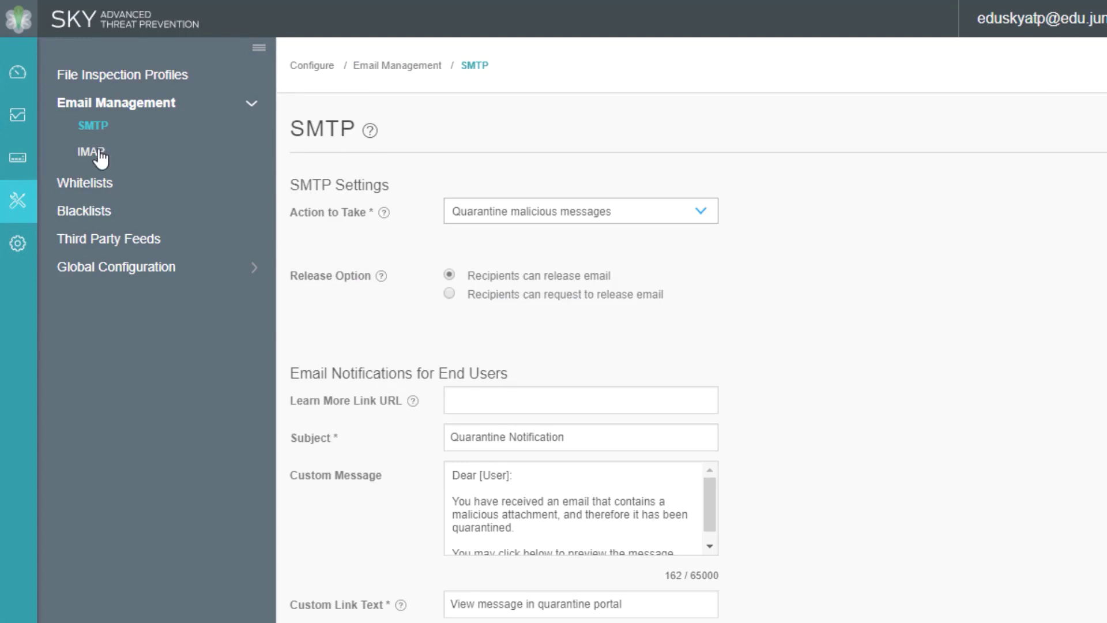
pyautogui.click(101, 156)
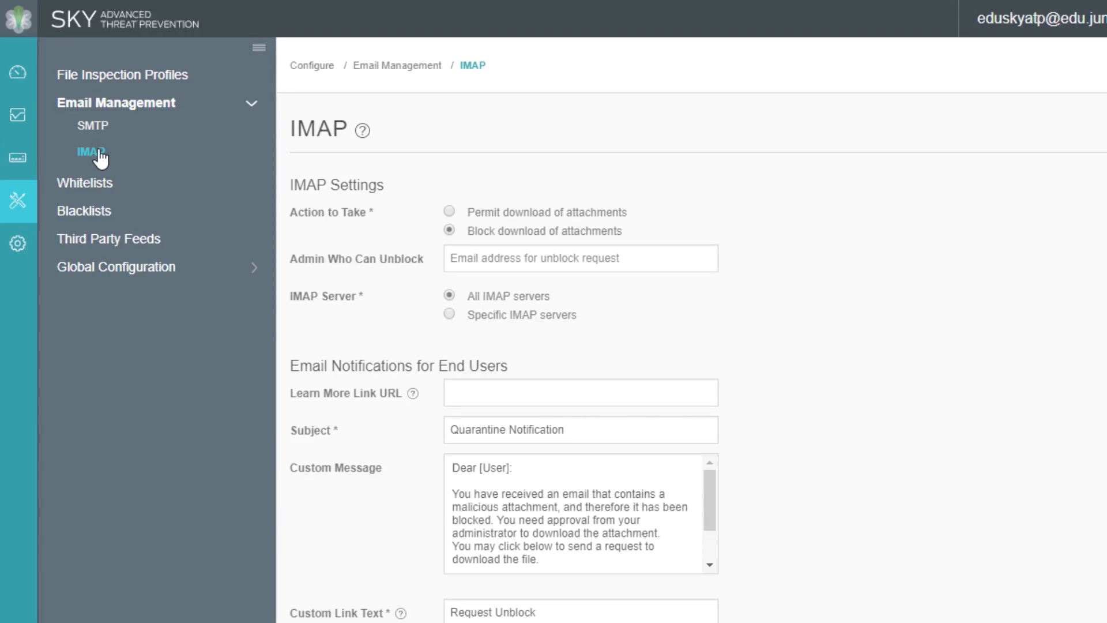
pyautogui.click(100, 186)
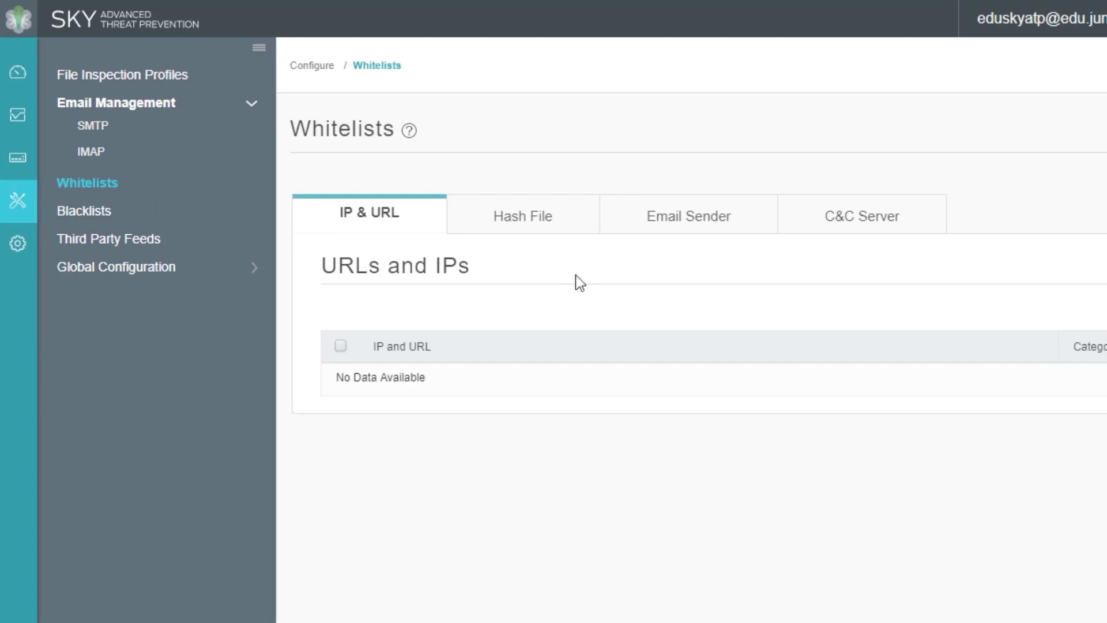
# Browse the Whitelists Hash File, Email Sender and C&C Server tabs
pyautogui.click(571, 212)
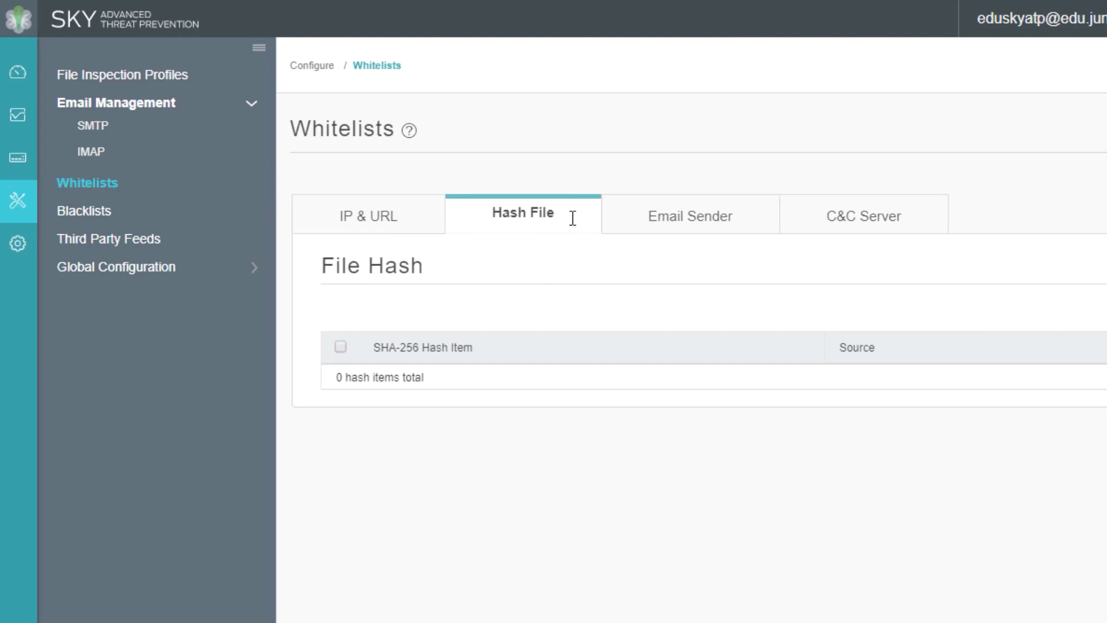
pyautogui.click(650, 229)
pyautogui.click(873, 233)
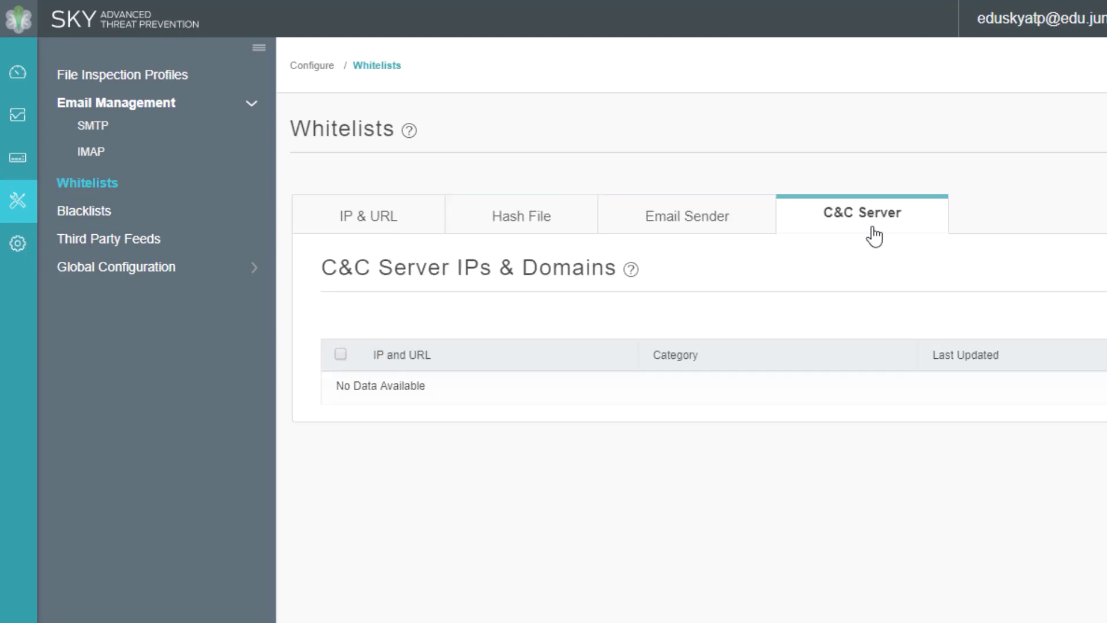
# Browse the same Blacklists tabs, then move on to Third Party Feeds
pyautogui.click(91, 213)
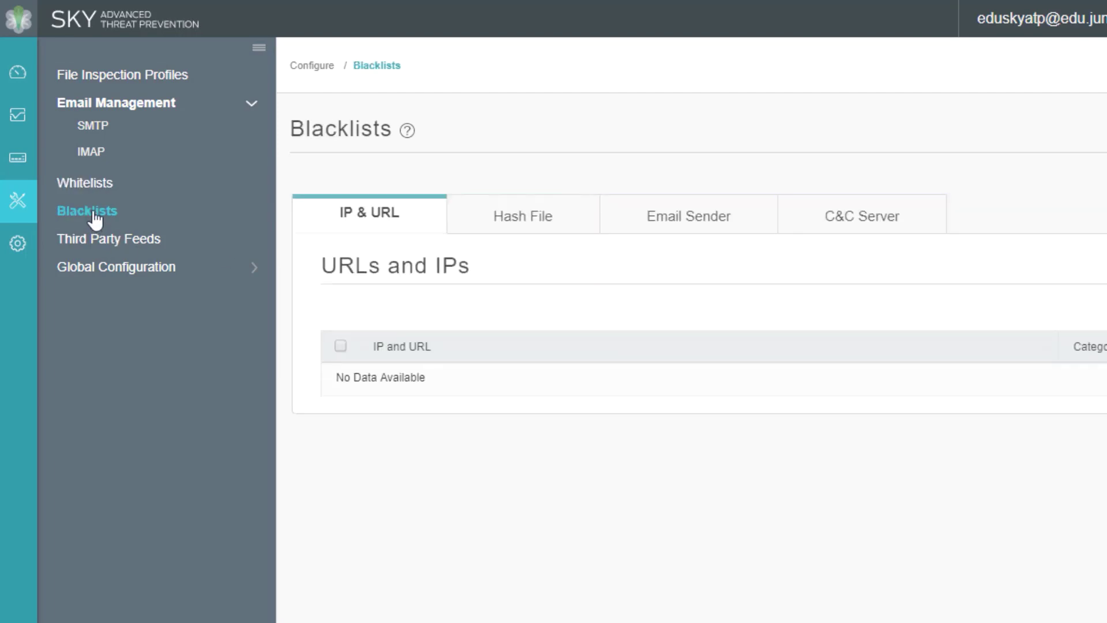
pyautogui.click(512, 230)
pyautogui.click(697, 230)
pyautogui.click(914, 231)
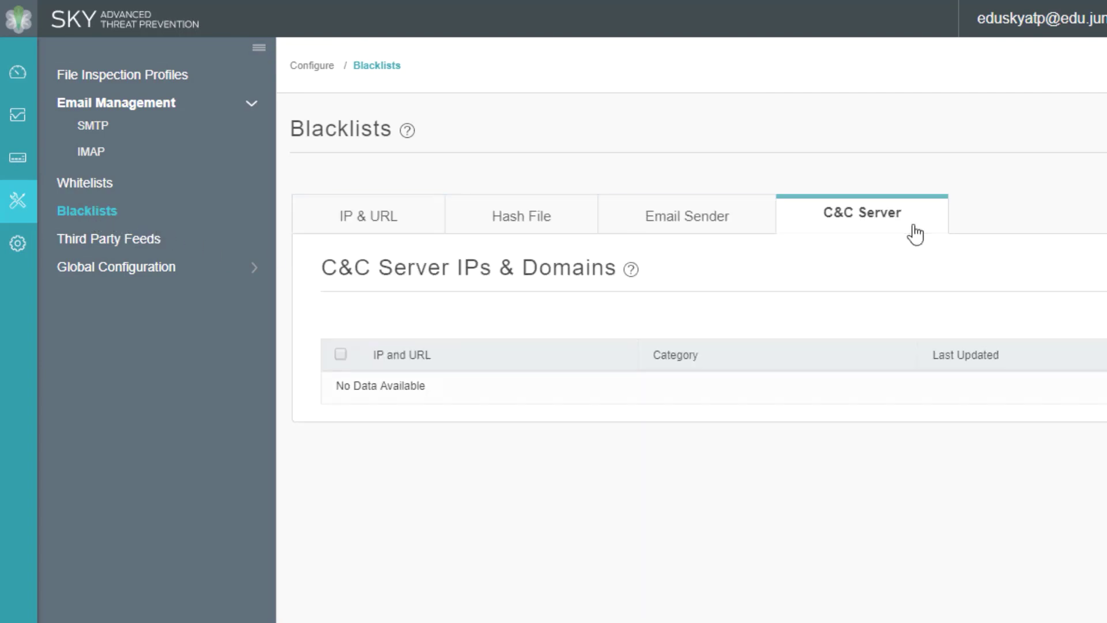
pyautogui.click(105, 241)
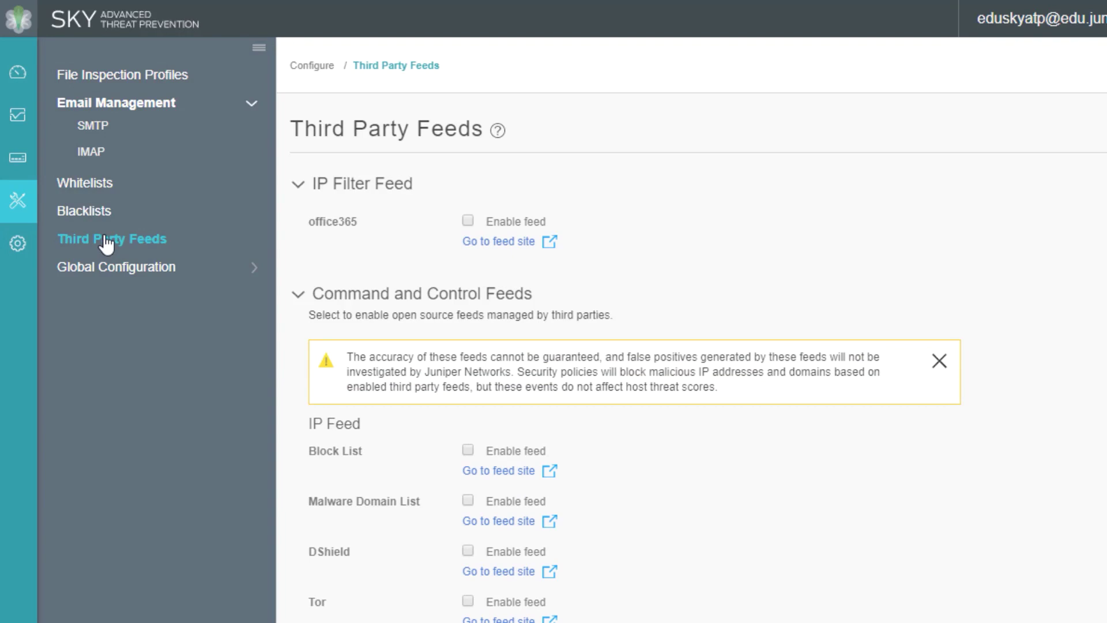
# Show Global Configuration, with infected-host threat level threshold 7 and logging options unchecked
pyautogui.click(106, 270)
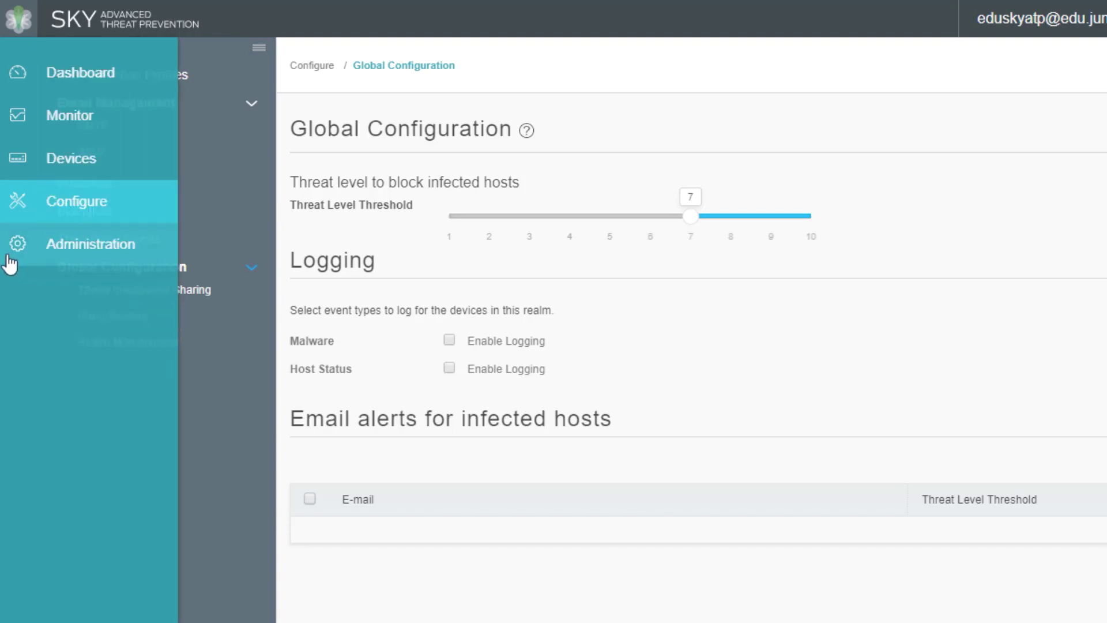
# In Administration, review My Profile, Users, Multifactor Authentication, and Application Tokens in turn
pyautogui.click(26, 248)
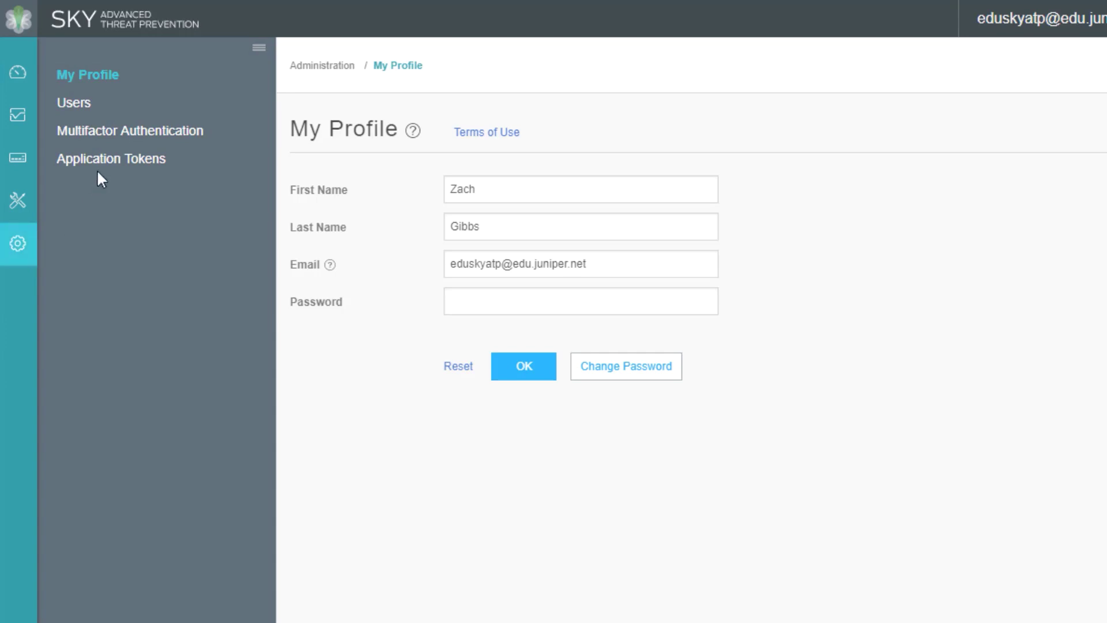
pyautogui.click(85, 108)
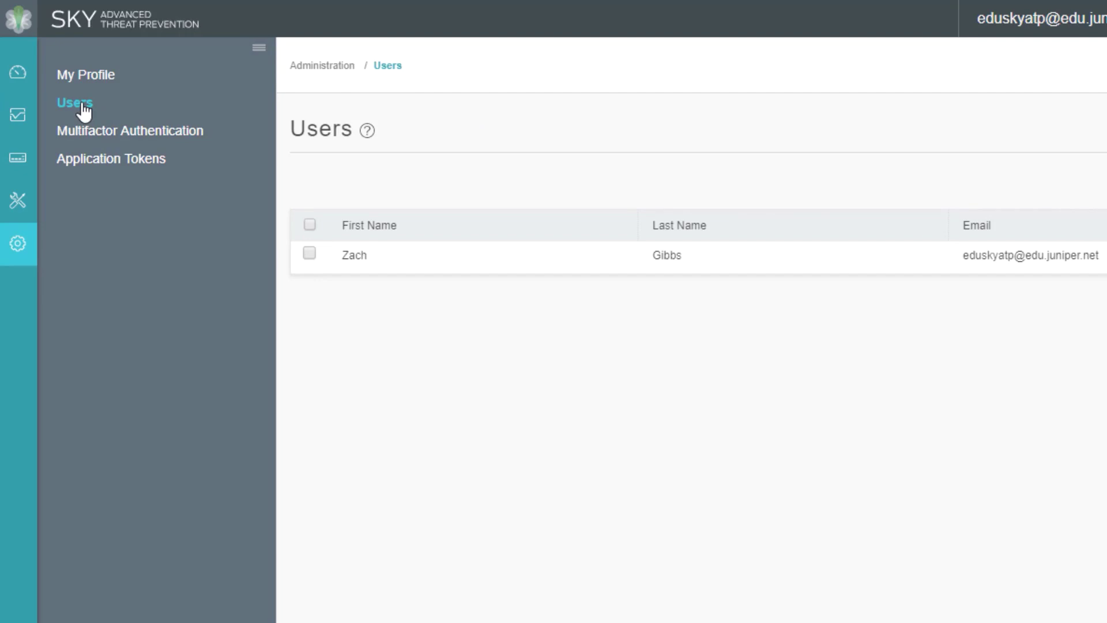
pyautogui.click(97, 138)
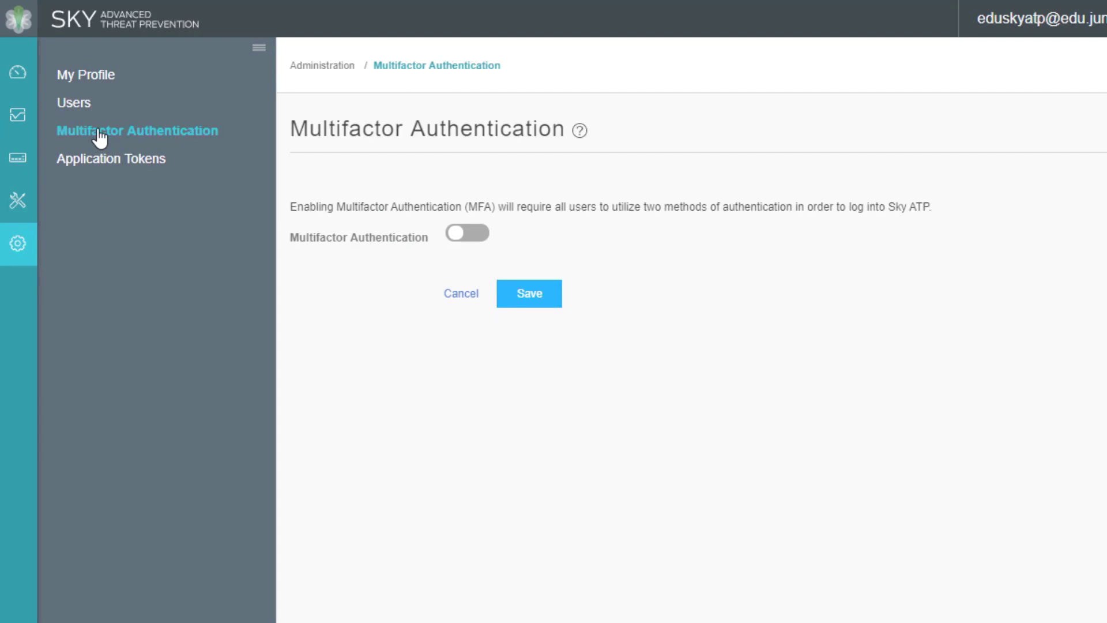
pyautogui.click(101, 161)
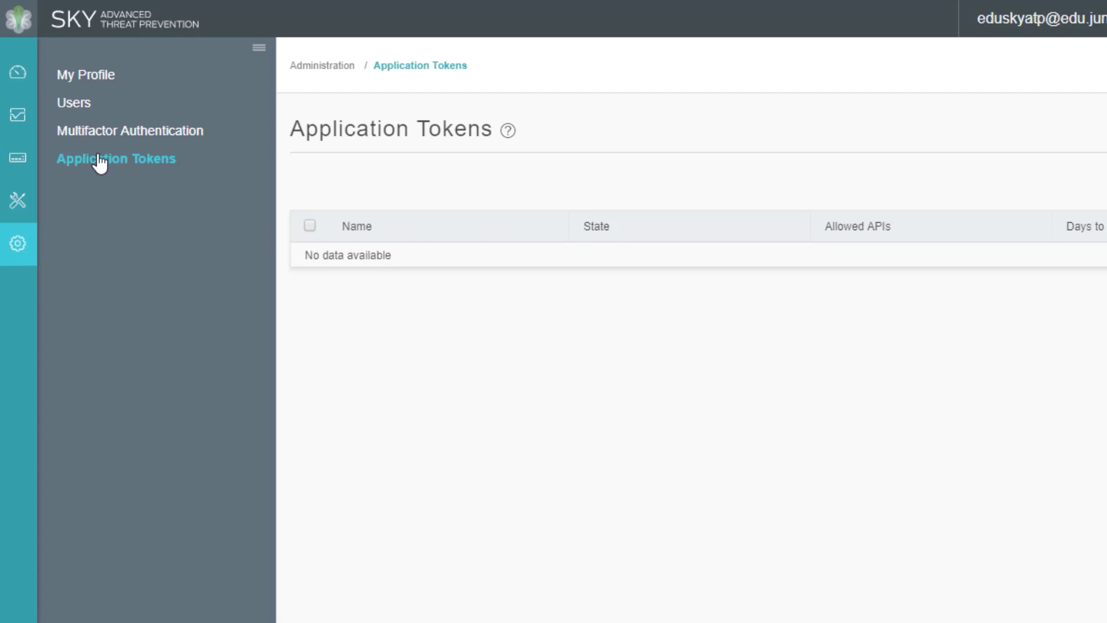